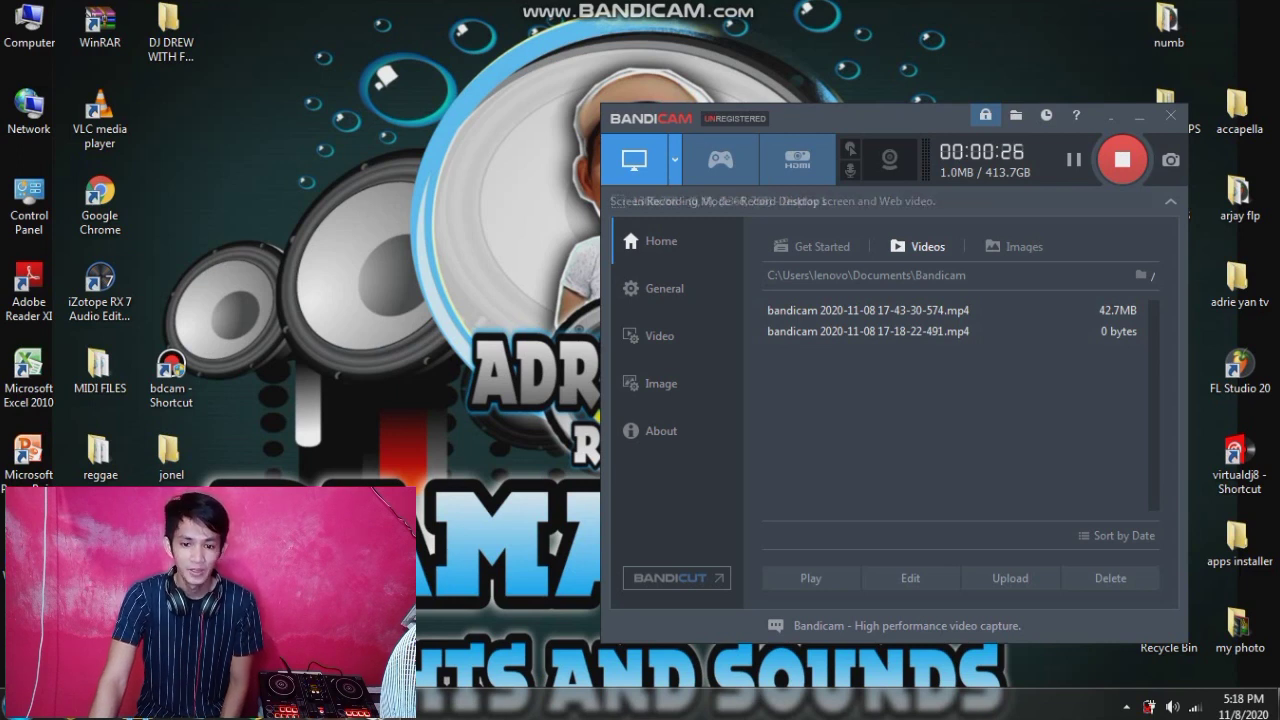
# Switch to iZotope RX 7 and decline recovering the previous session.
pyautogui.moveTo(835, 118); pyautogui.dragTo(765, 143)
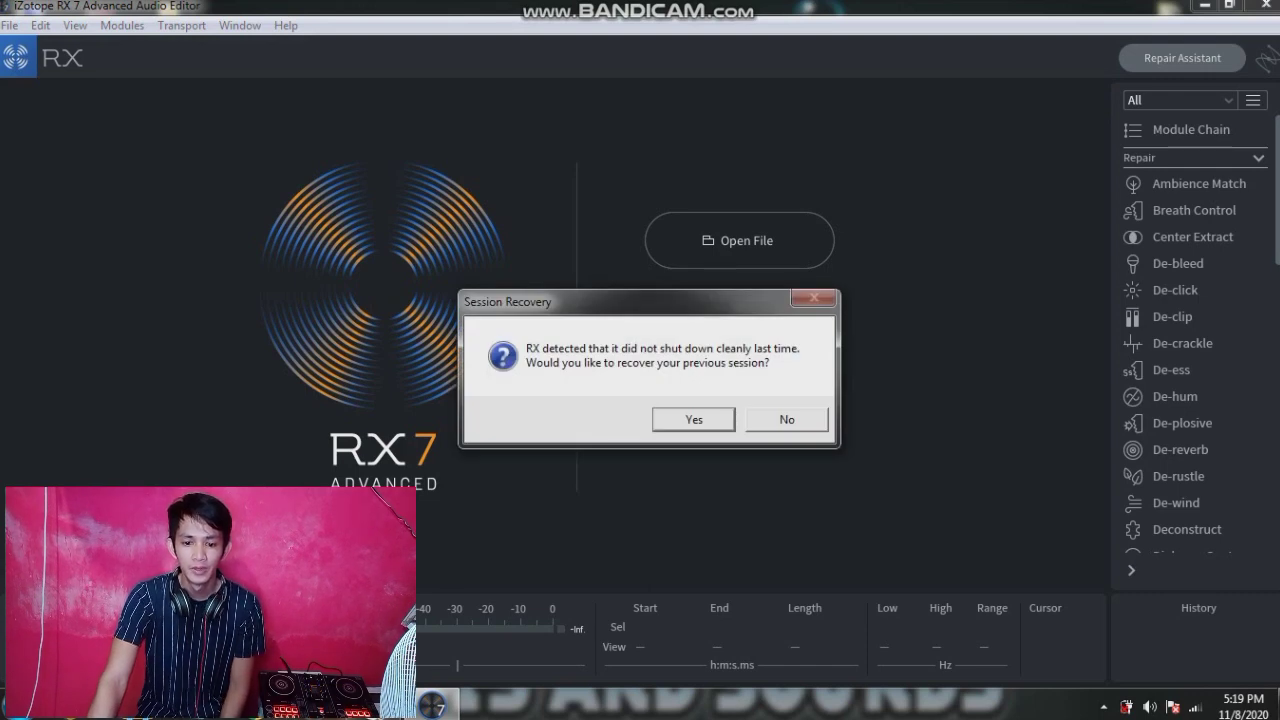
pyautogui.click(787, 420)
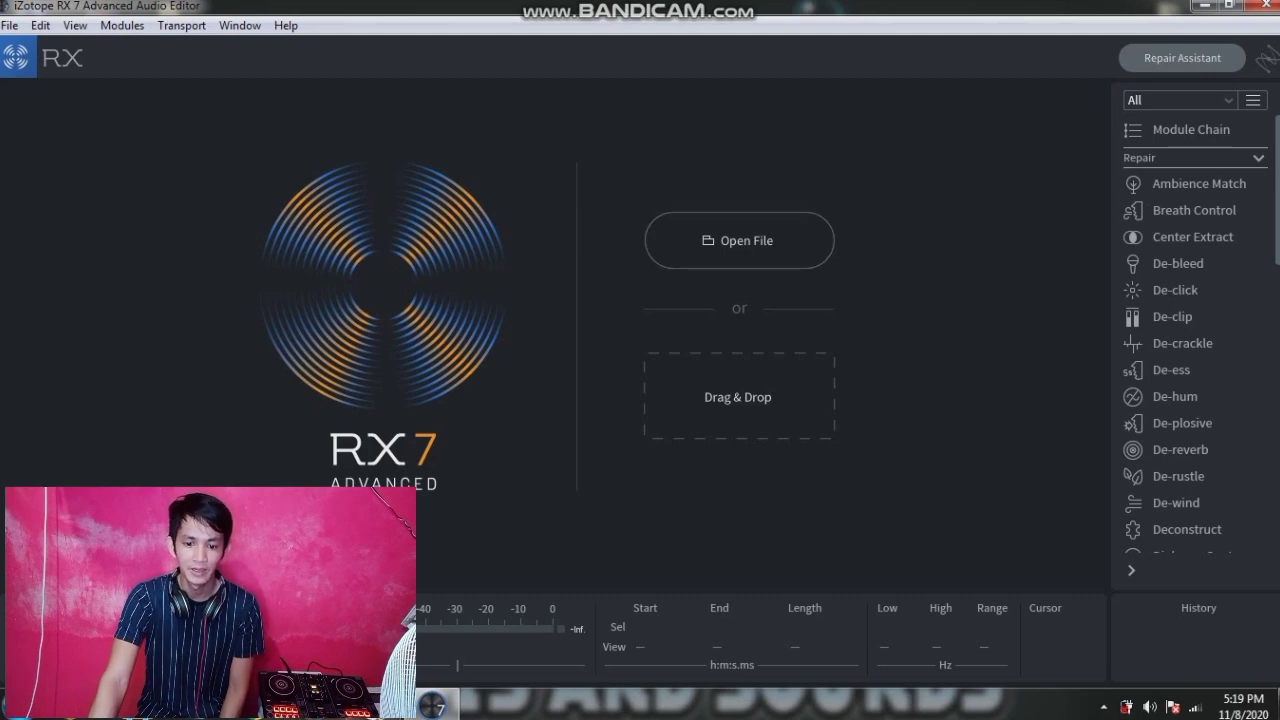
# Switch to Windows Explorer and open the mp3 folder on the Desktop.
pyautogui.click(140, 705)
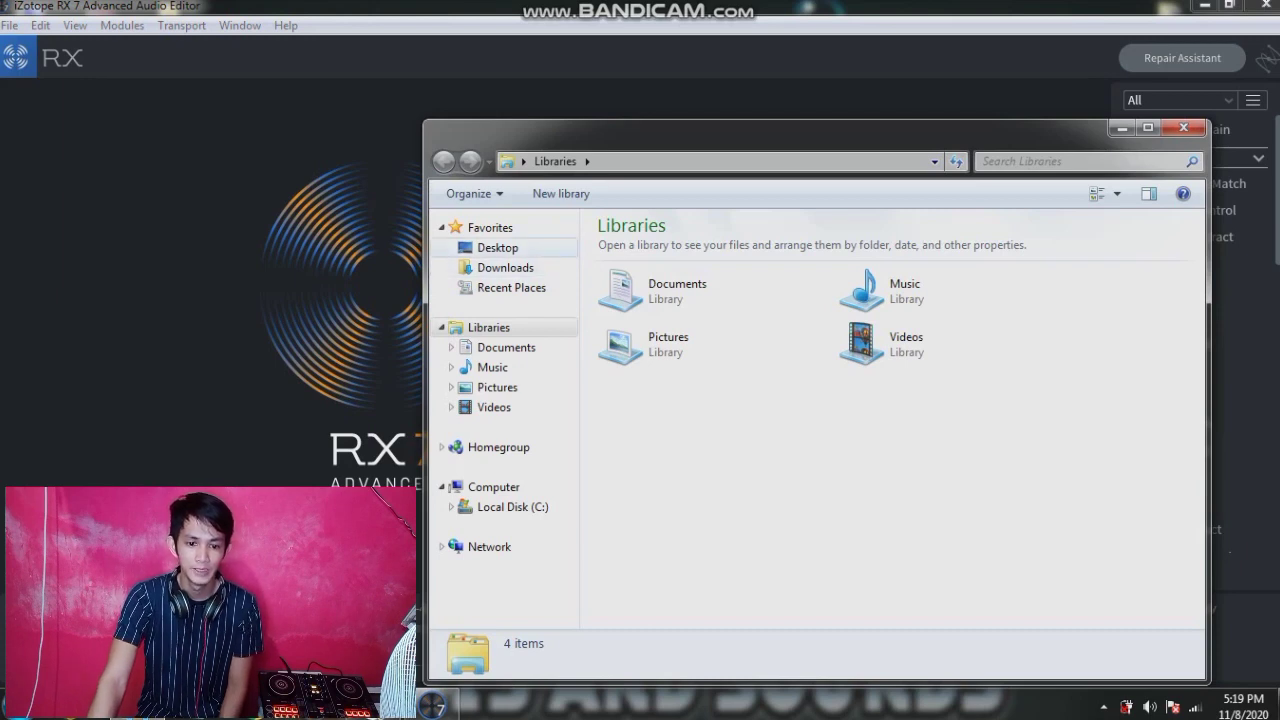
pyautogui.click(497, 247)
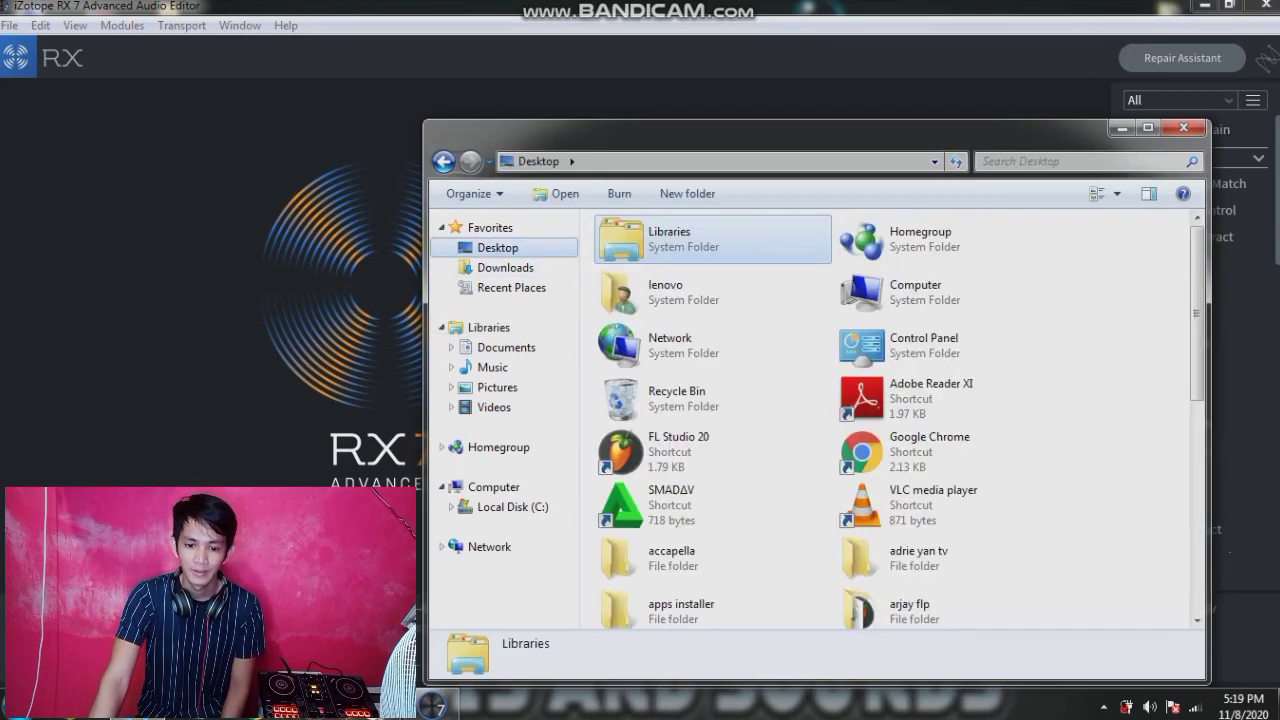
pyautogui.scroll(-6, 895, 420)
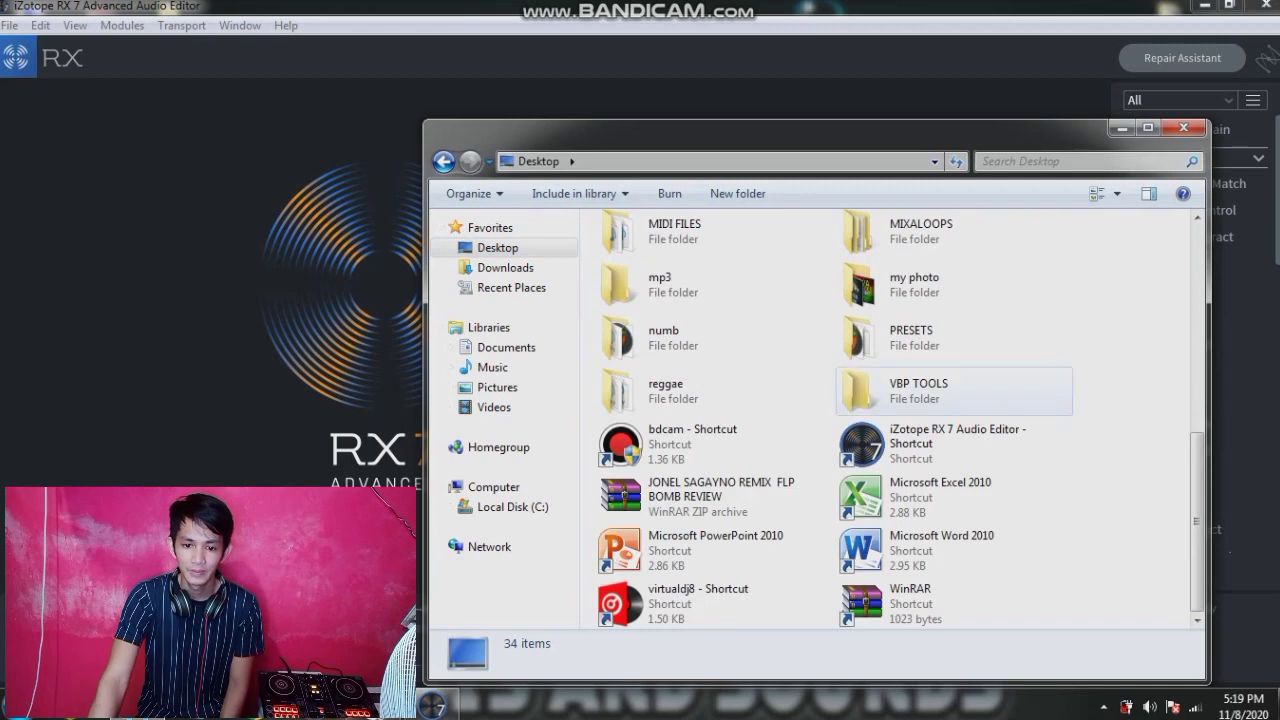
pyautogui.doubleClick(640, 285)
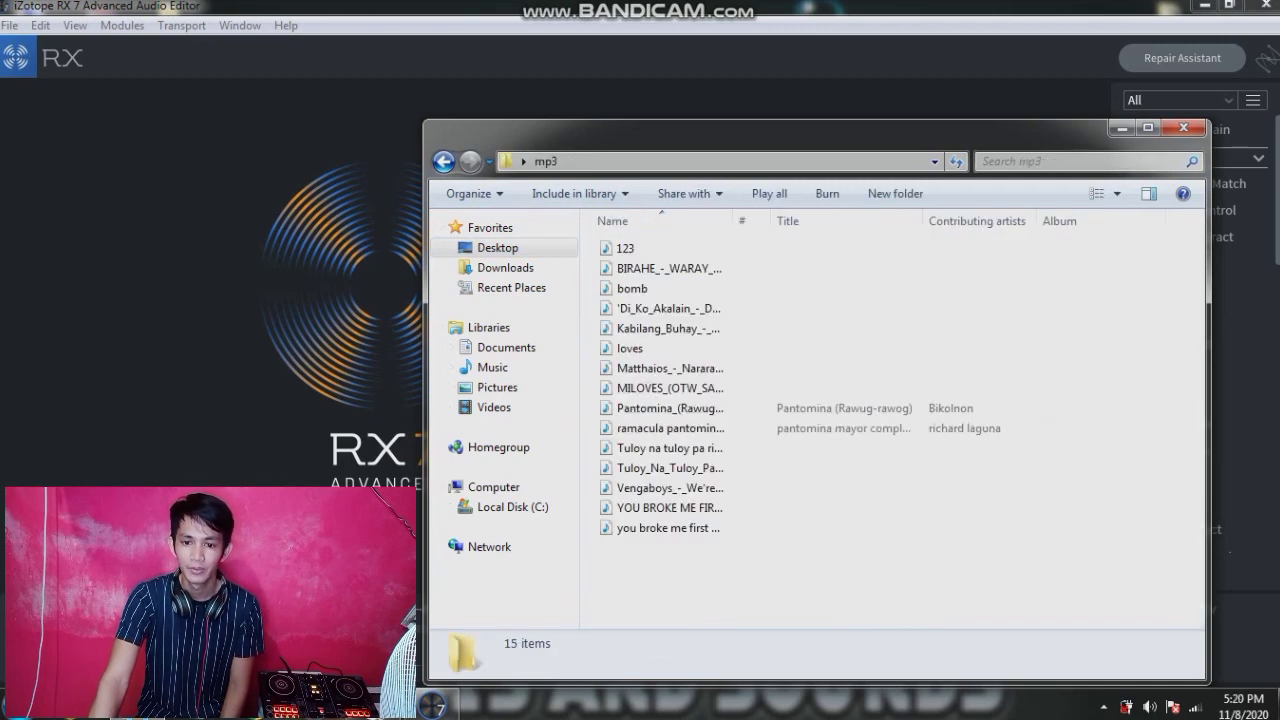
# Load BIRAHE_-_WARAY_WARAY_CHACHA(128k).mp3 from the mp3 folder into RX 7 and move the folder window out of the way.
pyautogui.moveTo(640, 128); pyautogui.dragTo(1066, 126)
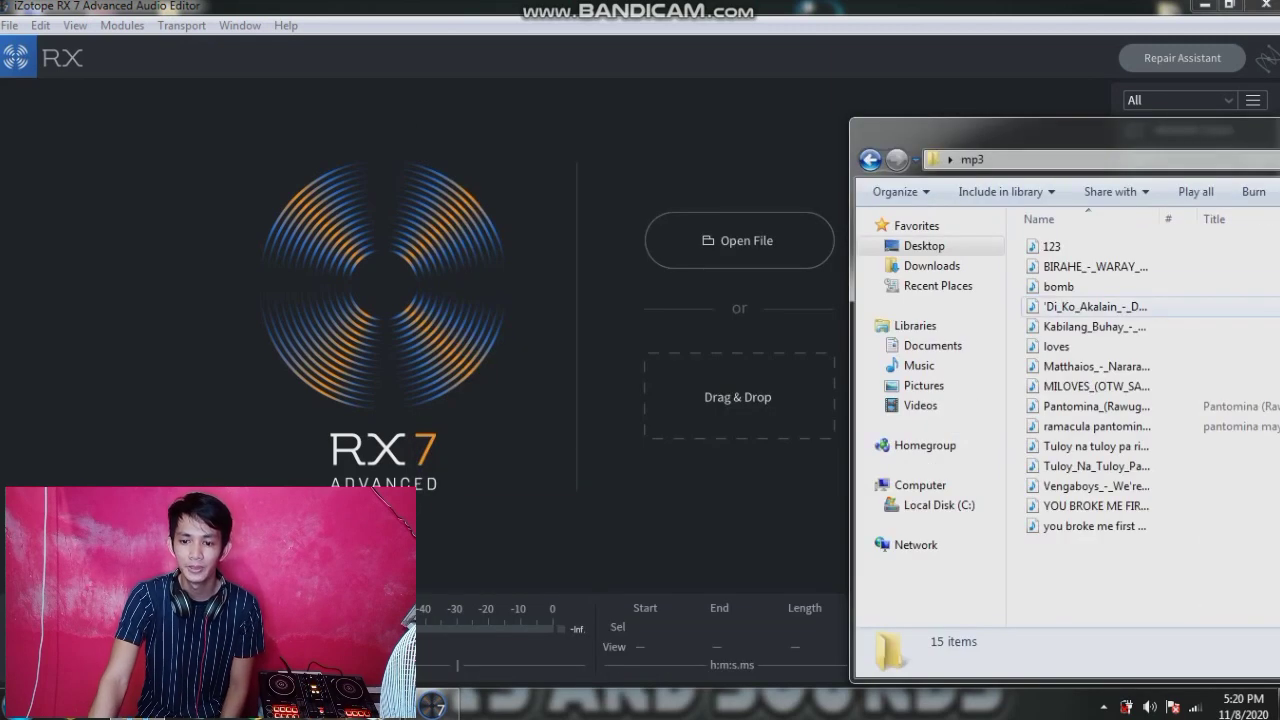
pyautogui.moveTo(1090, 266); pyautogui.dragTo(402, 285)
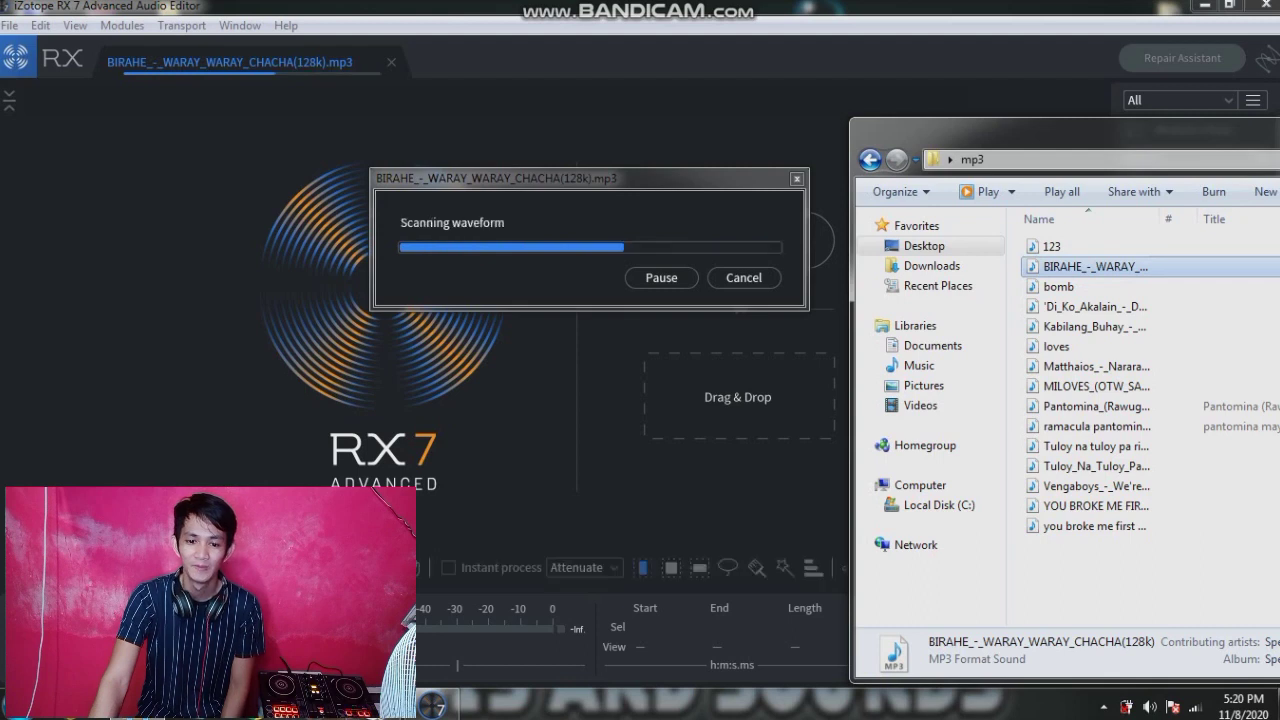
pyautogui.moveTo(1050, 132); pyautogui.dragTo(671, 254)
pyautogui.click(1170, 247)
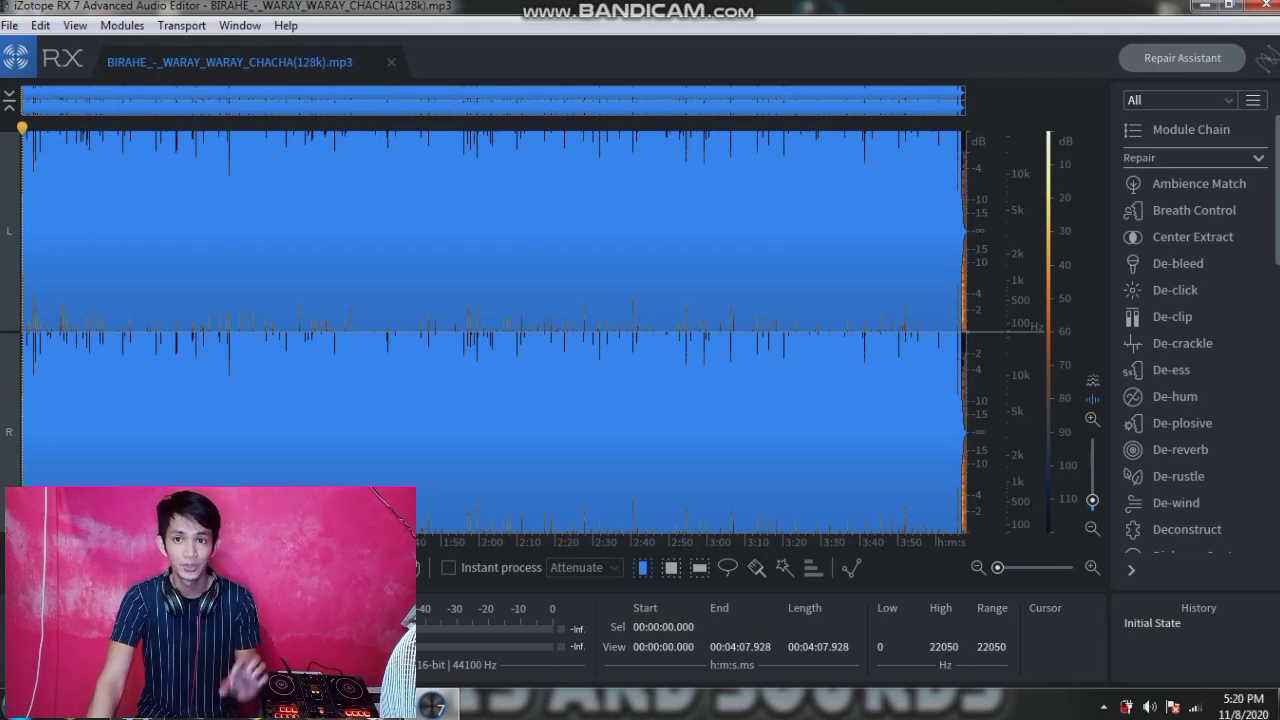
# Listen to the original track from its beginning and from about 15 seconds, then stop playback.
pyautogui.press('space')
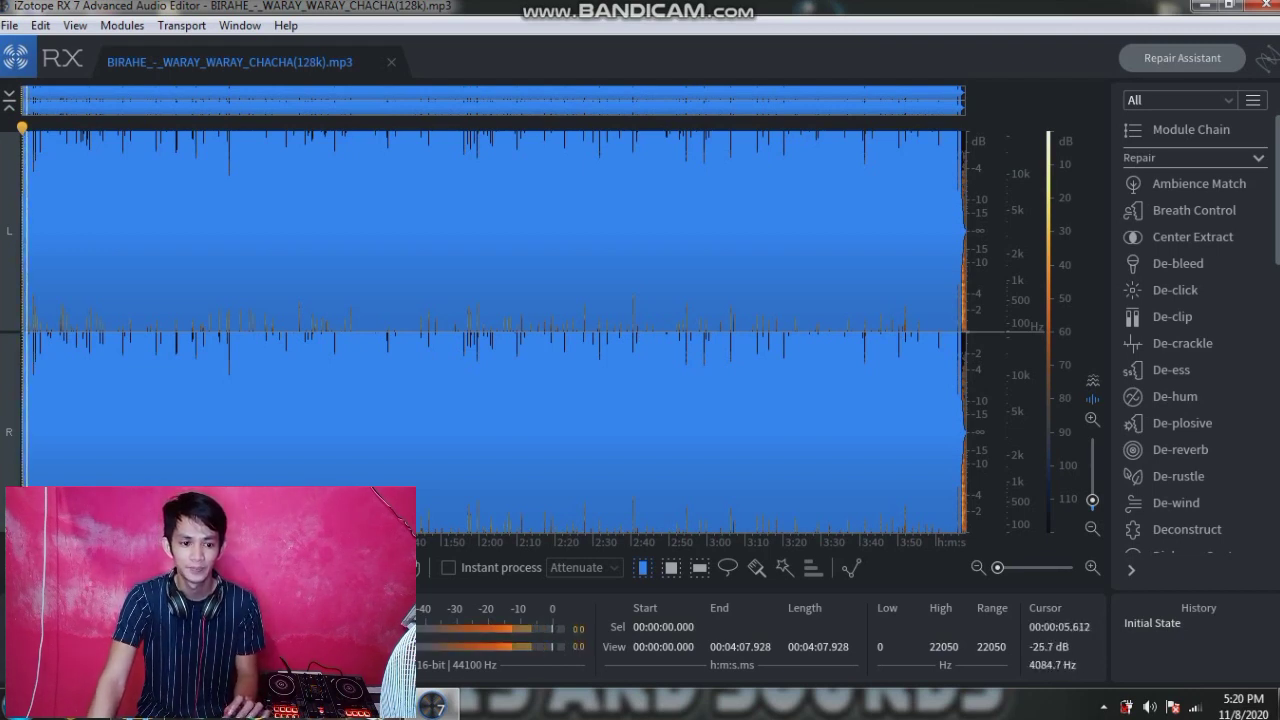
pyautogui.click(80, 204)
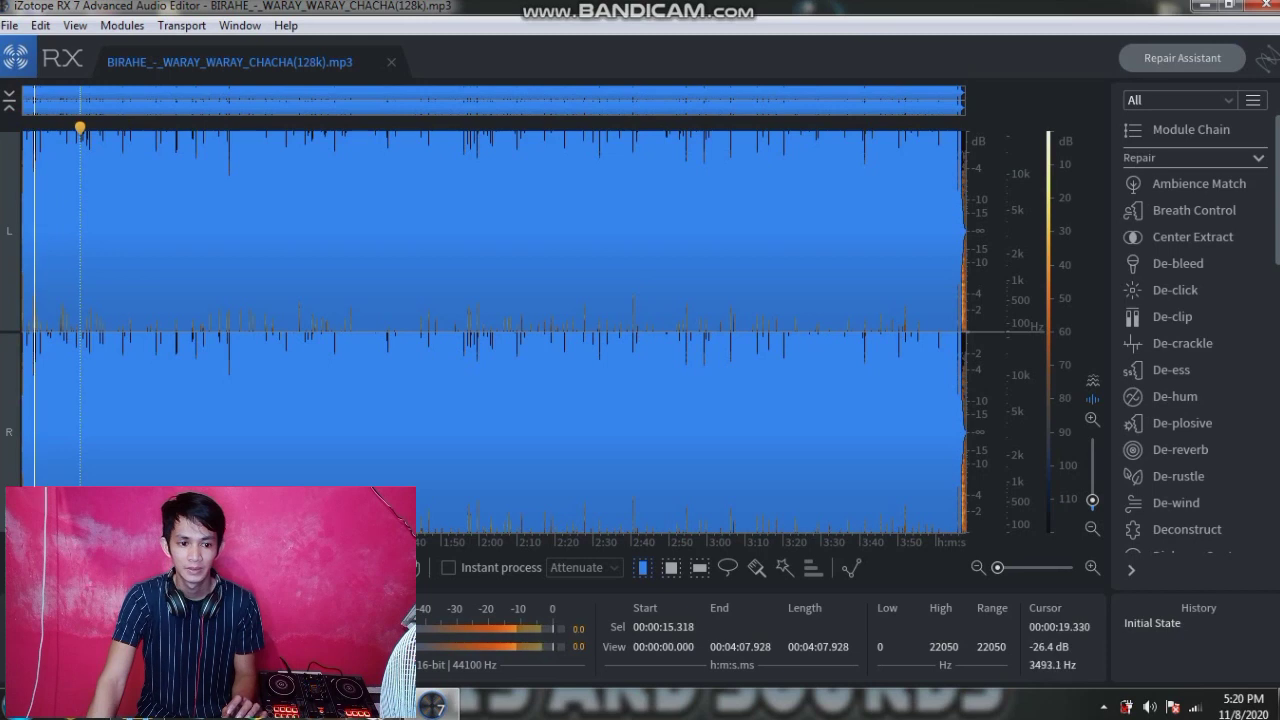
pyautogui.press('space')
pyautogui.press('space')
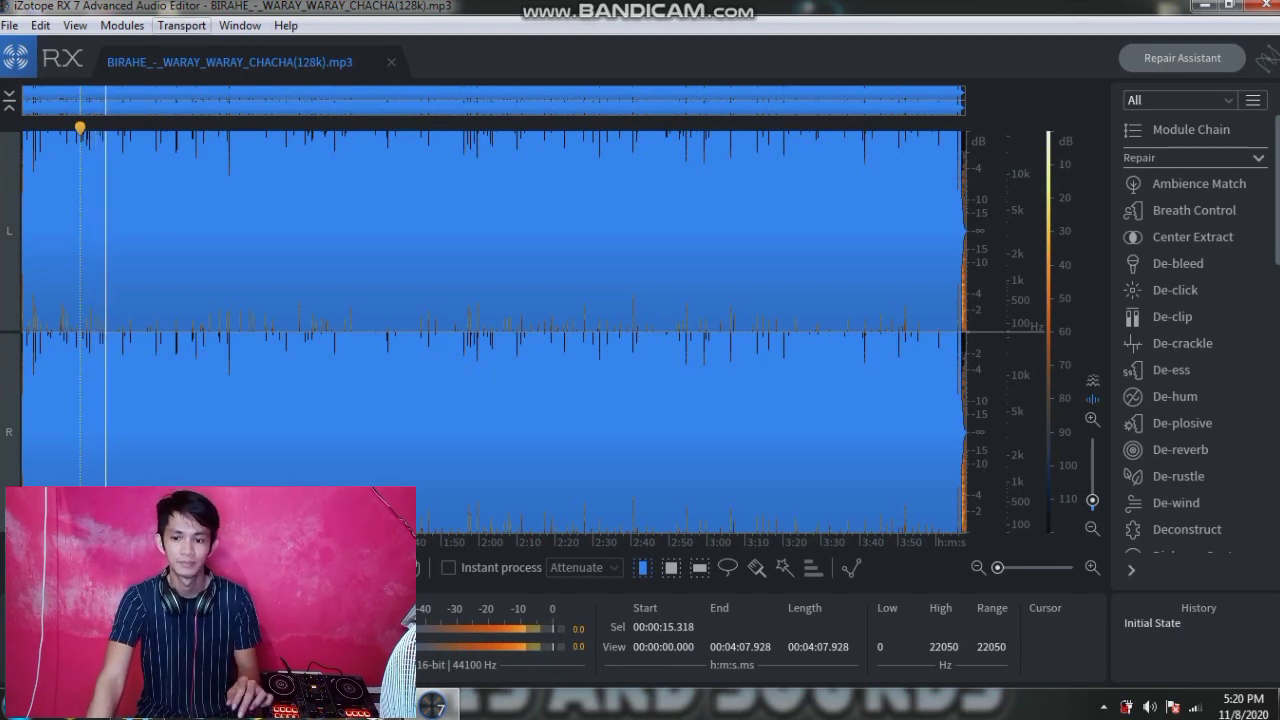
pyautogui.press('space')
pyautogui.press('space')
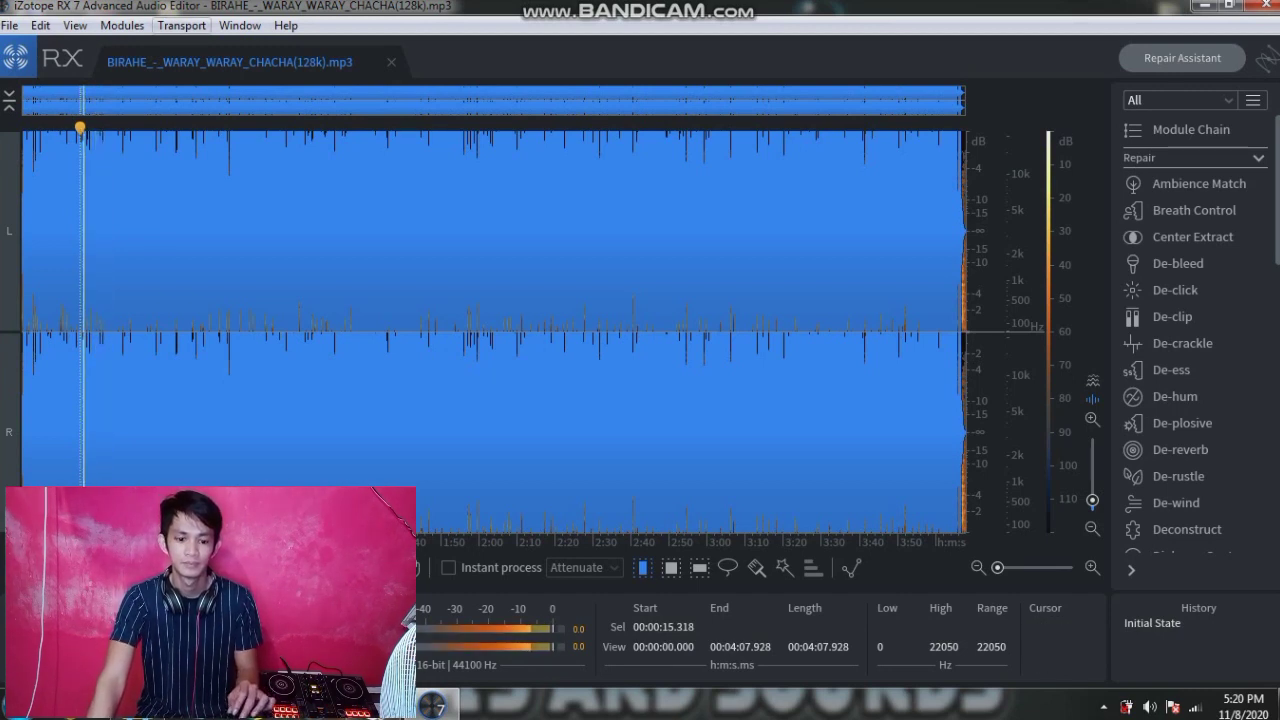
pyautogui.press('space')
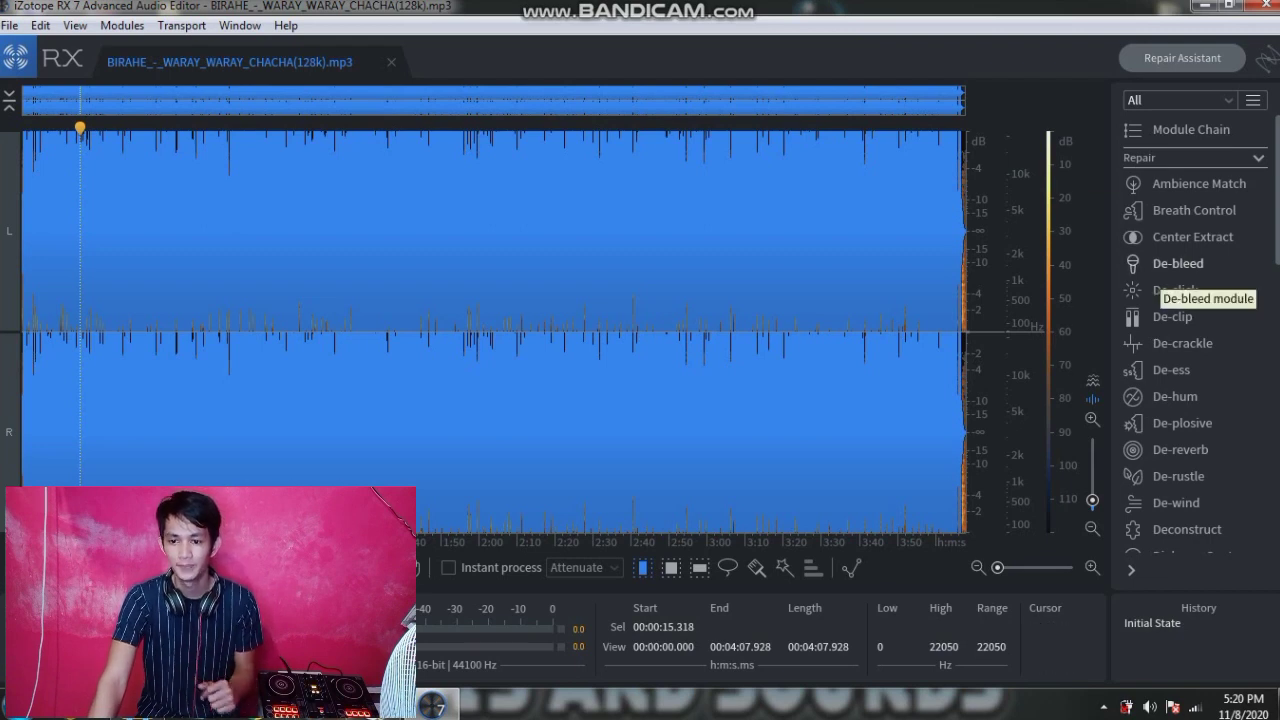
# Open the Music Rebalance module and place its window over the waveform, clear of the module list.
pyautogui.scroll(-2, 1180, 300)
pyautogui.scroll(-8, 1190, 200)
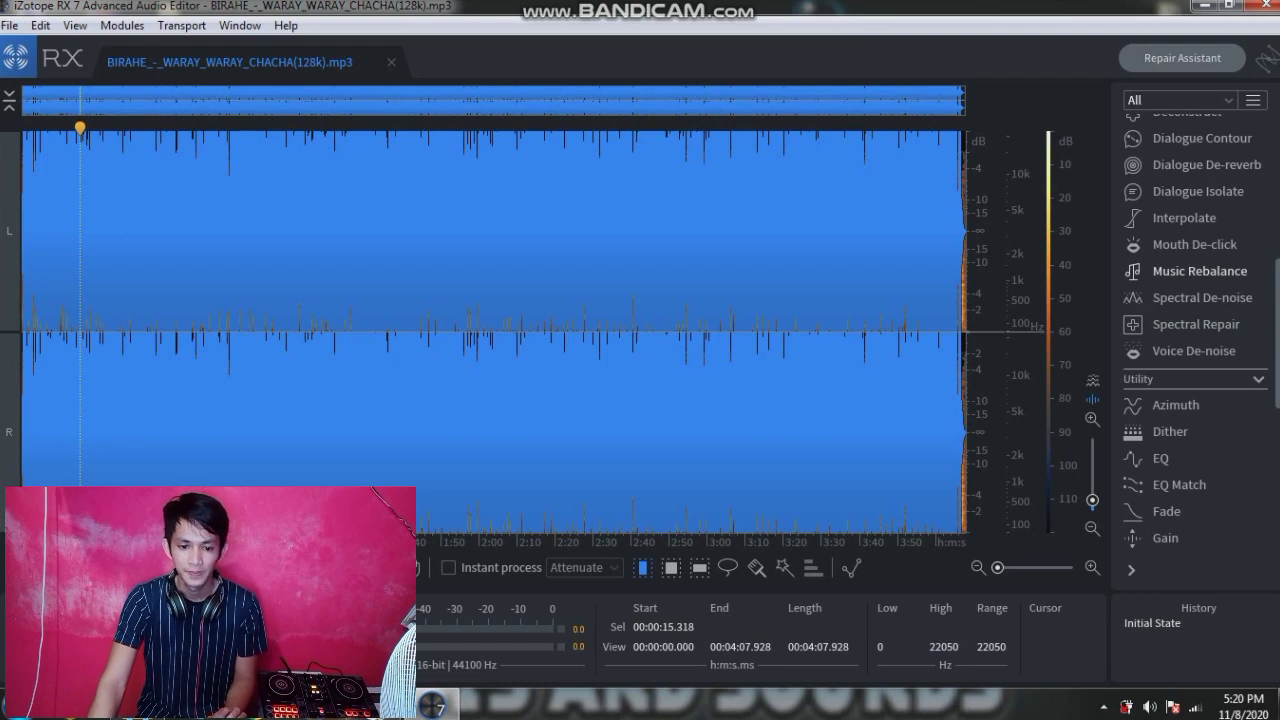
pyautogui.click(1199, 271)
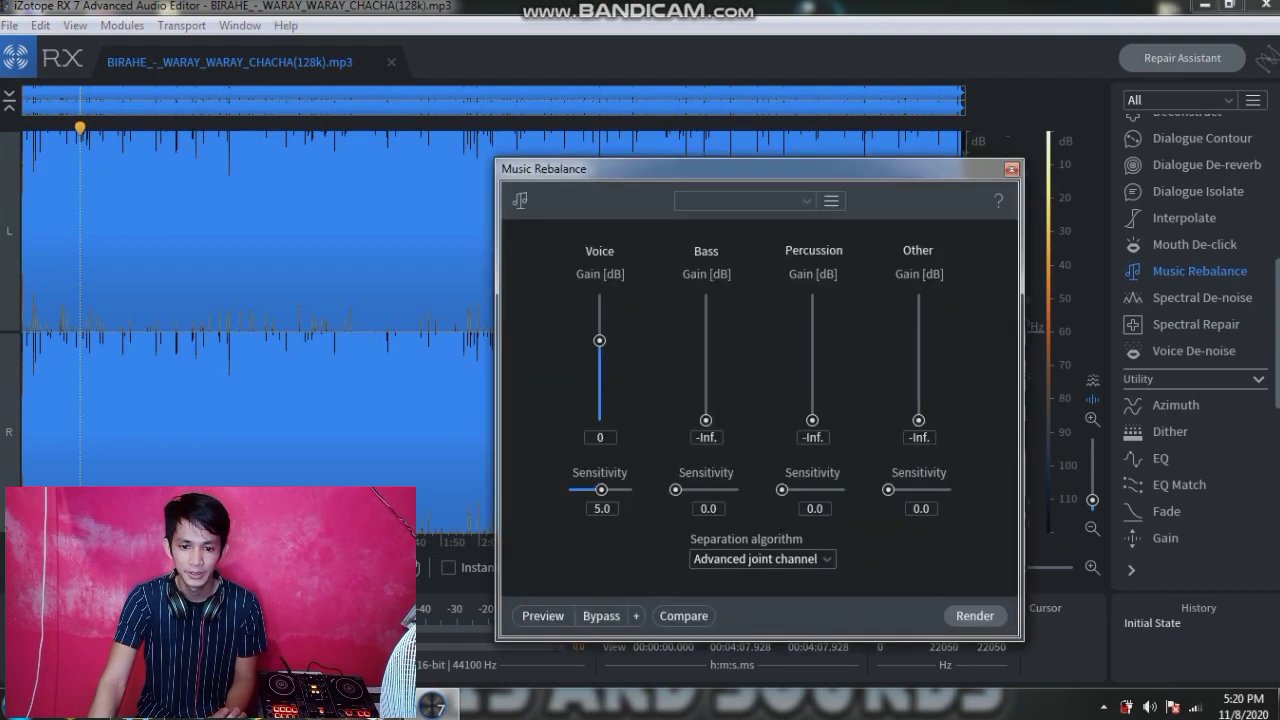
pyautogui.moveTo(680, 169); pyautogui.dragTo(648, 71)
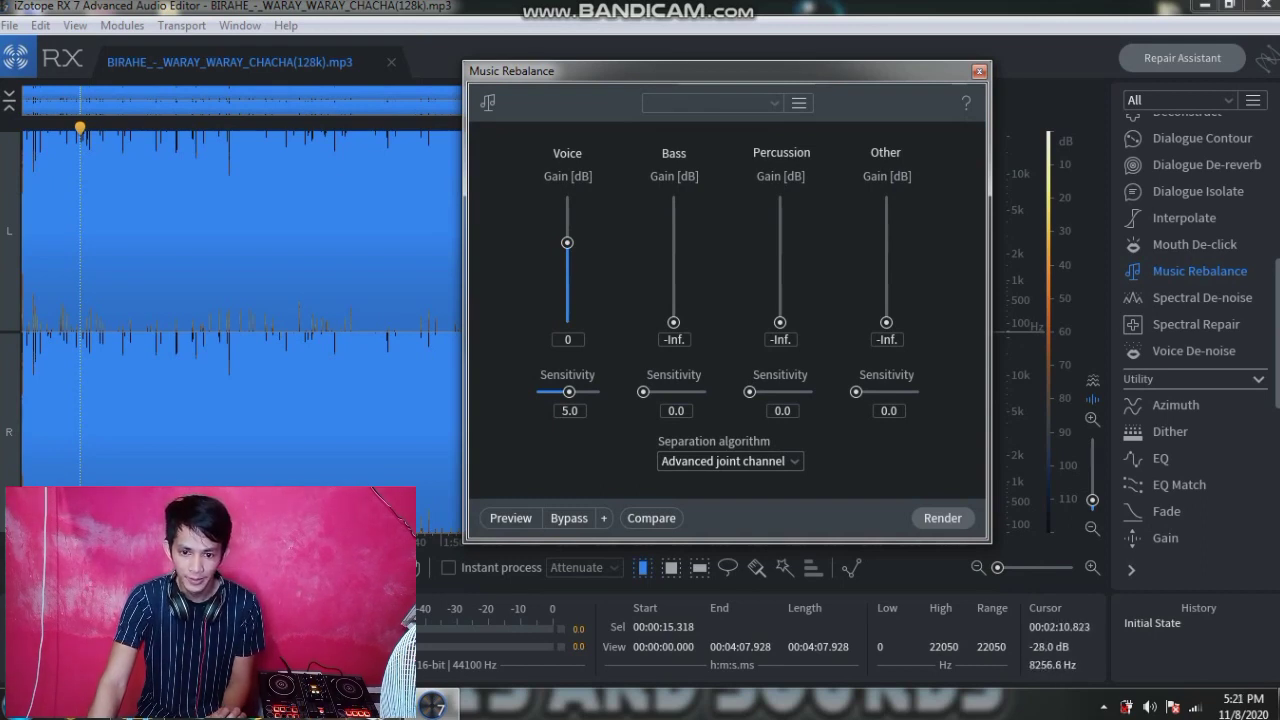
pyautogui.moveTo(680, 71); pyautogui.dragTo(693, 99)
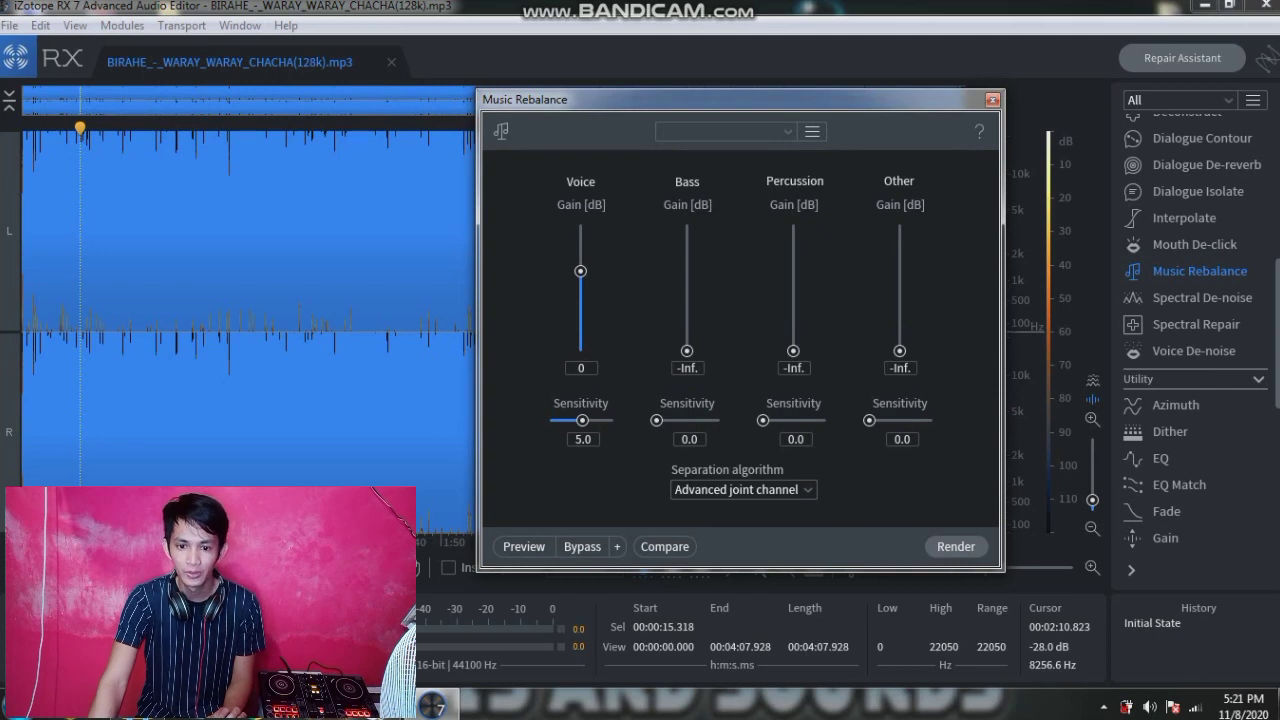
# Apply the Isolate Voice - Aggressive preset in Music Rebalance with Advanced joint channel as the separation algorithm.
pyautogui.click(725, 131)
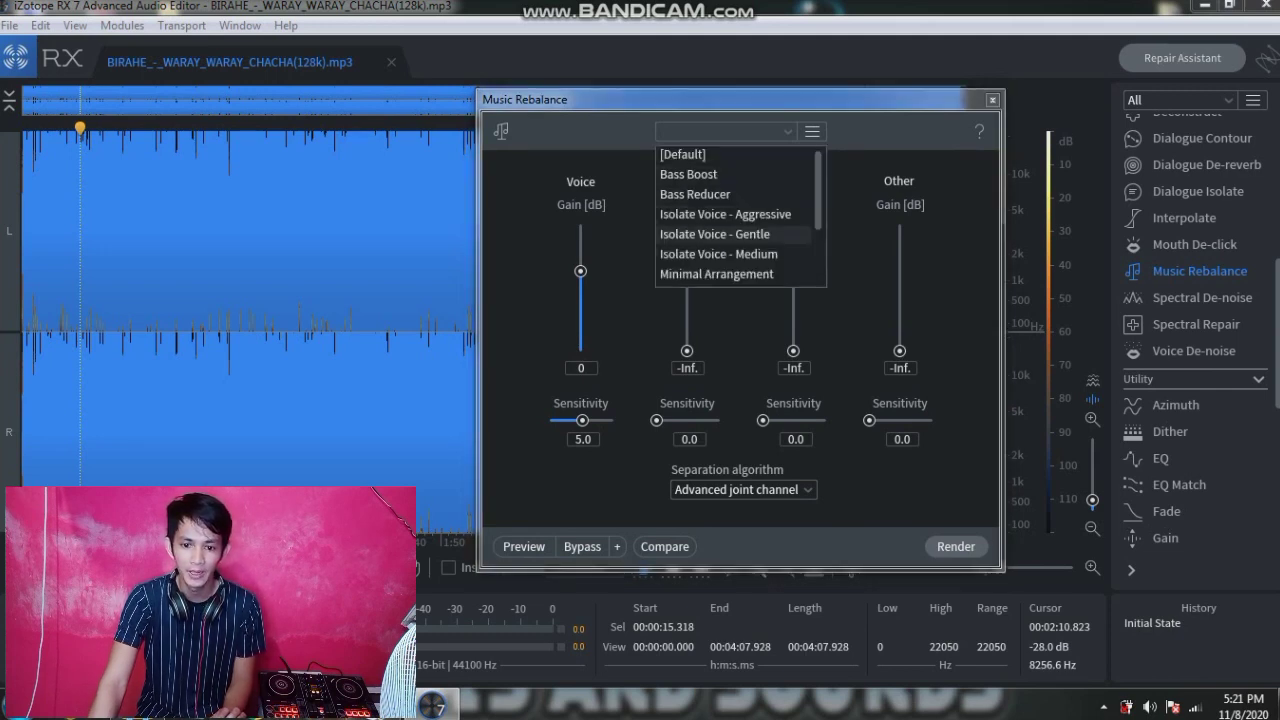
pyautogui.click(725, 214)
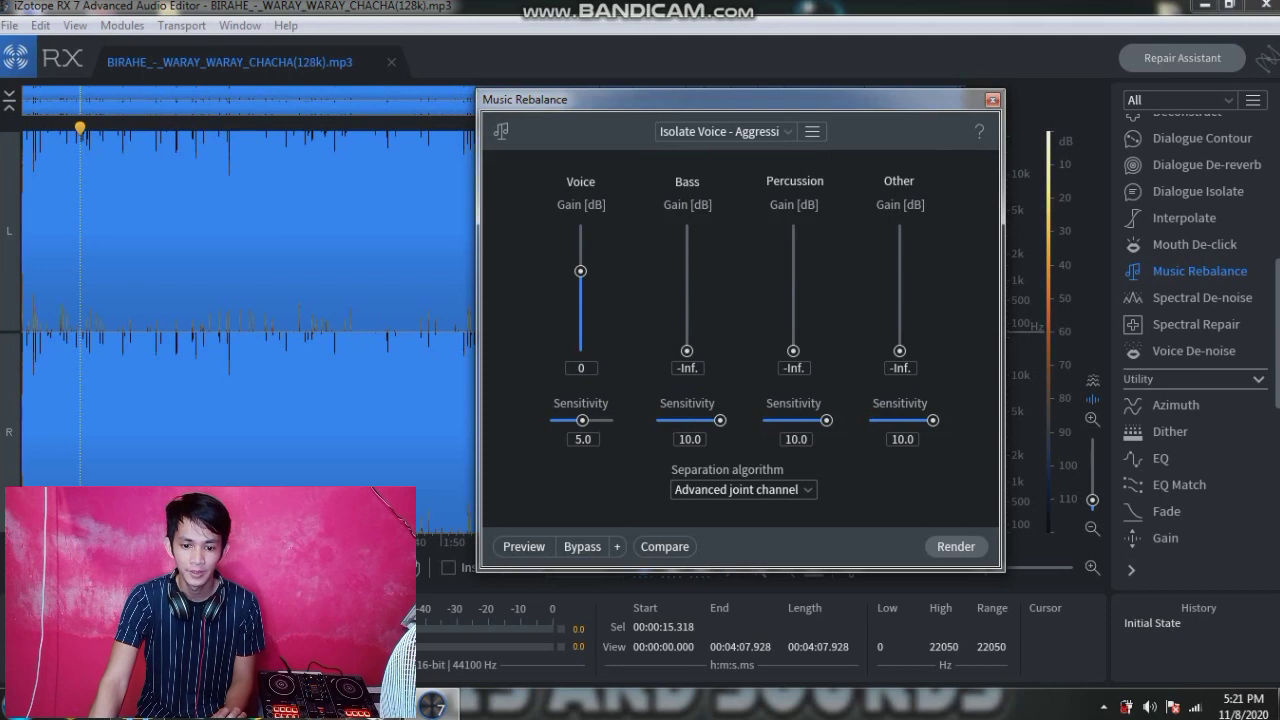
pyautogui.click(743, 490)
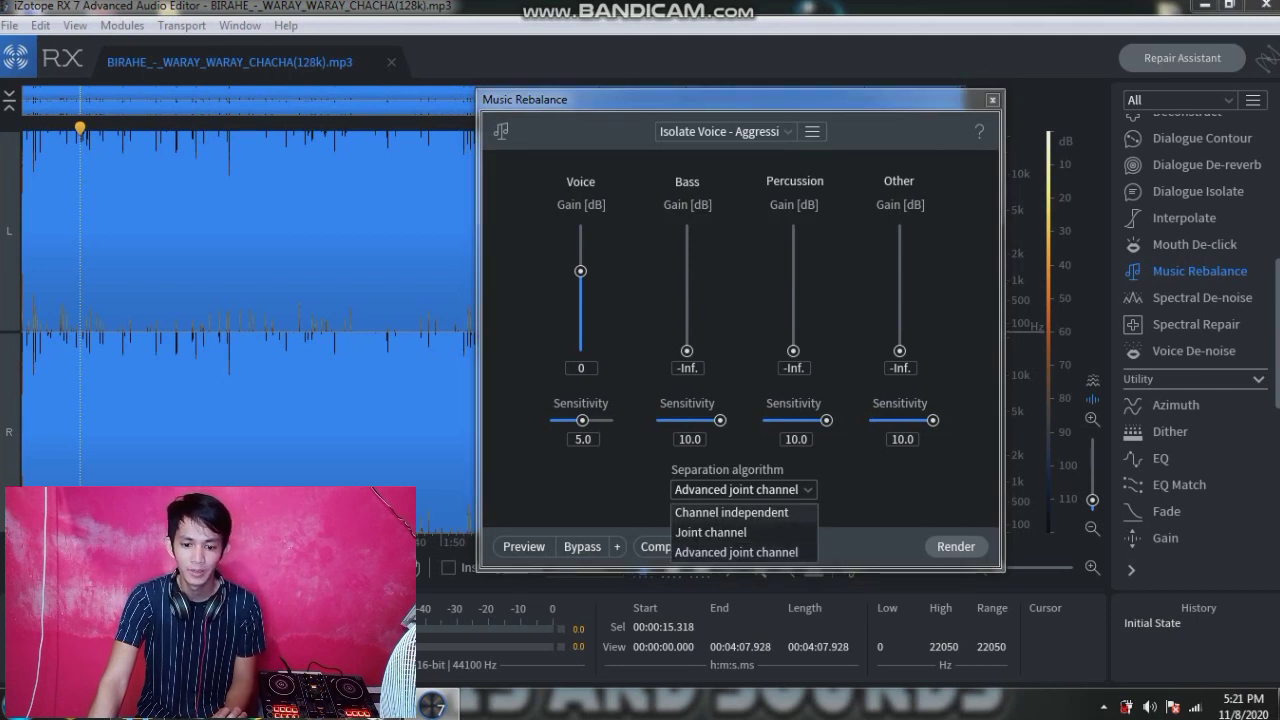
pyautogui.click(737, 552)
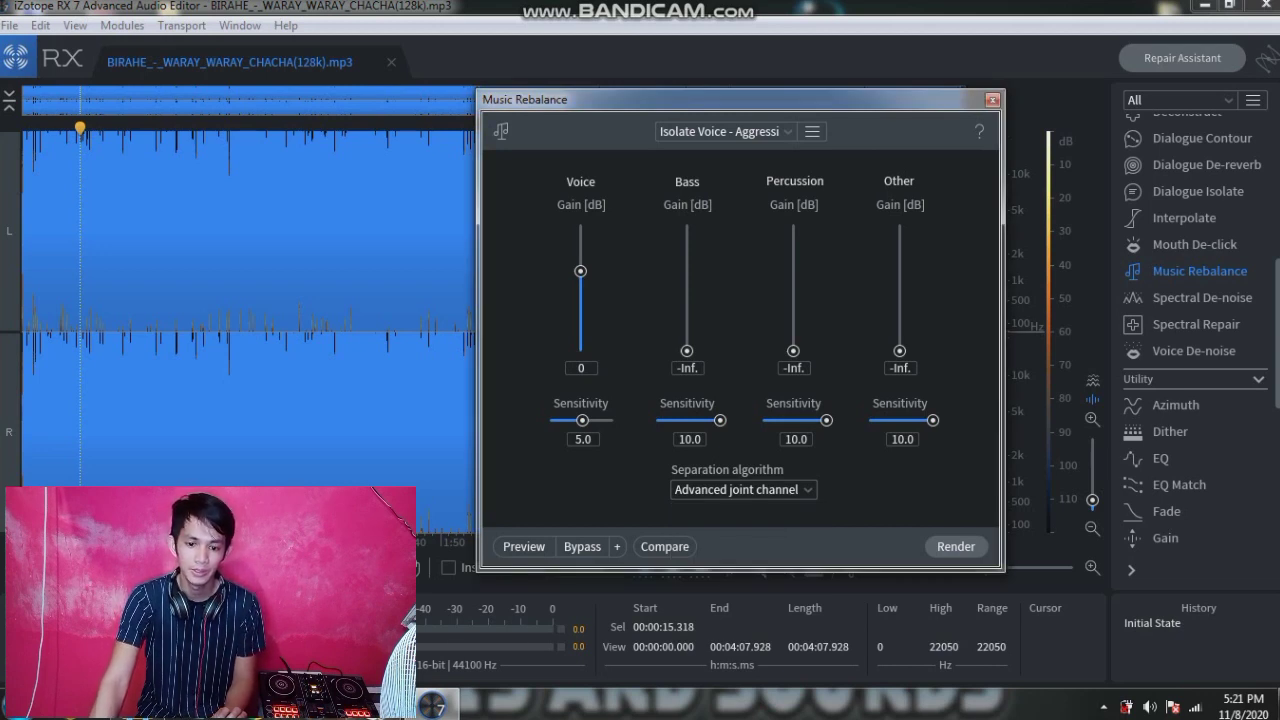
# Set the Bass, Percussion and Other sensitivities to 0.0 in Music Rebalance.
pyautogui.moveTo(720, 420); pyautogui.dragTo(656, 420)
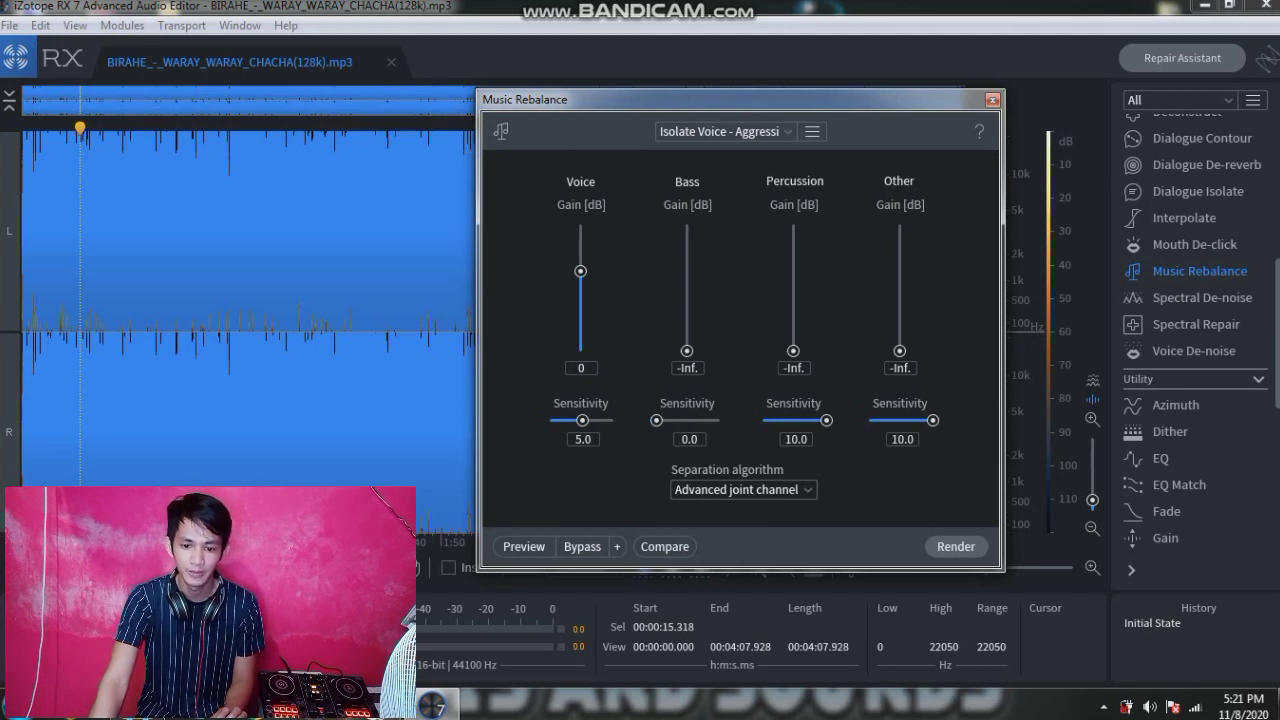
pyautogui.moveTo(826, 420); pyautogui.dragTo(762, 420)
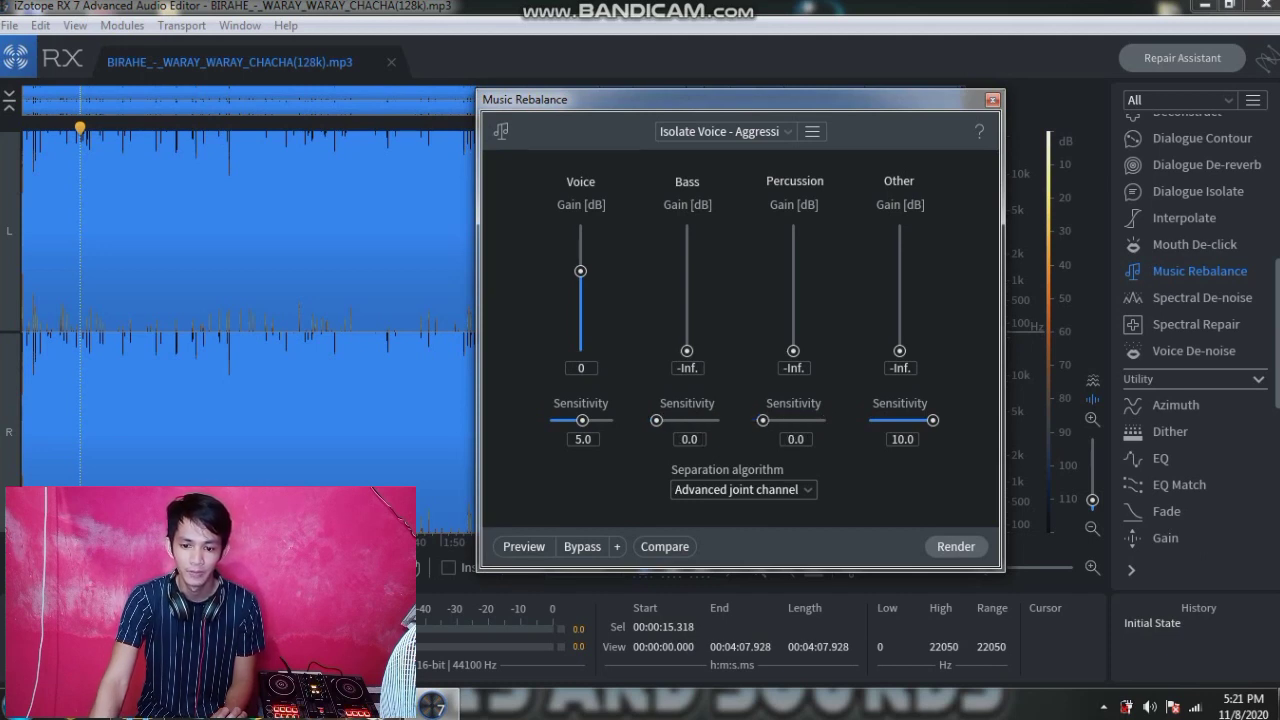
pyautogui.moveTo(933, 420); pyautogui.dragTo(869, 420)
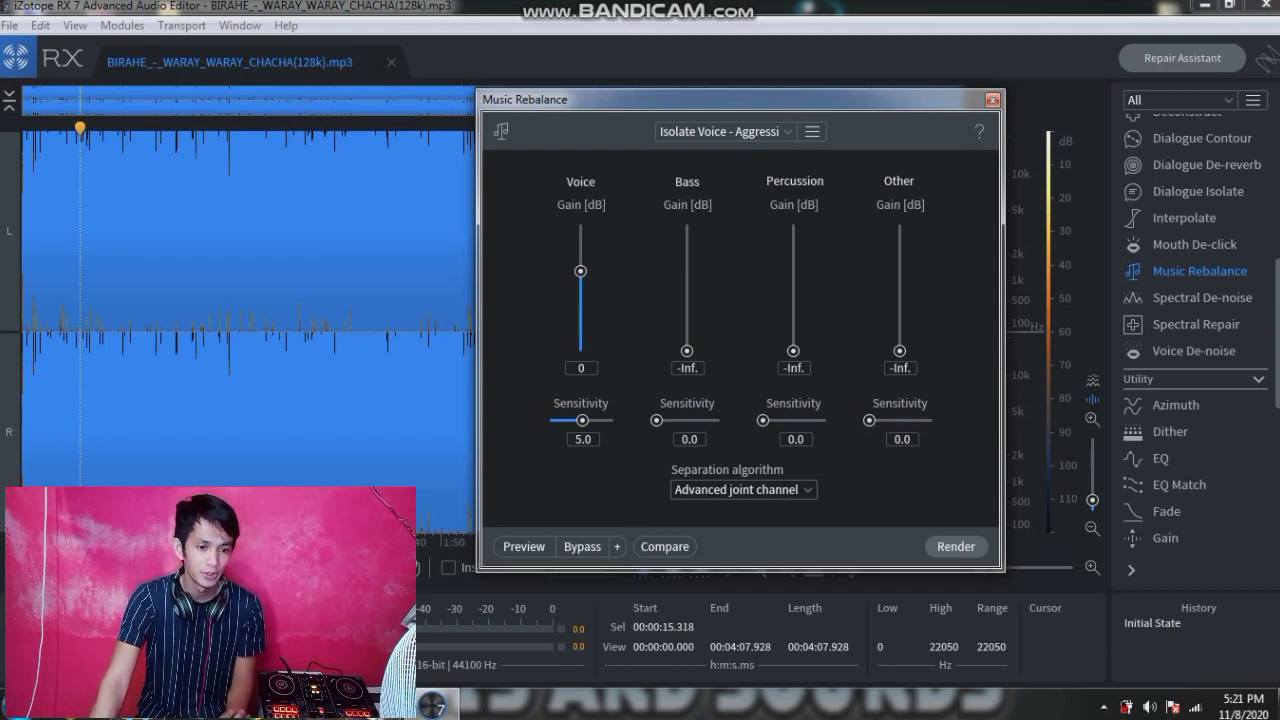
# Select a section of about 8 seconds, from about 0:17.8 to 0:26, and listen to it.
pyautogui.moveTo(90, 190); pyautogui.dragTo(121, 190)
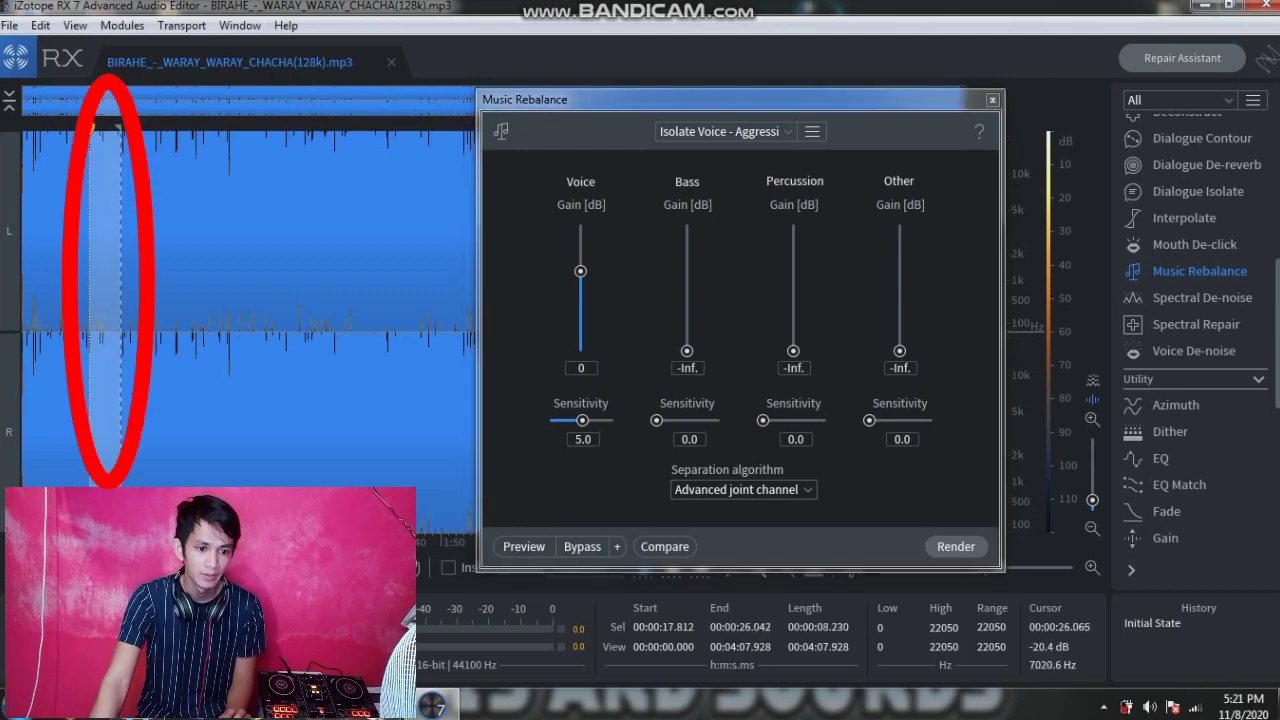
pyautogui.press('space')
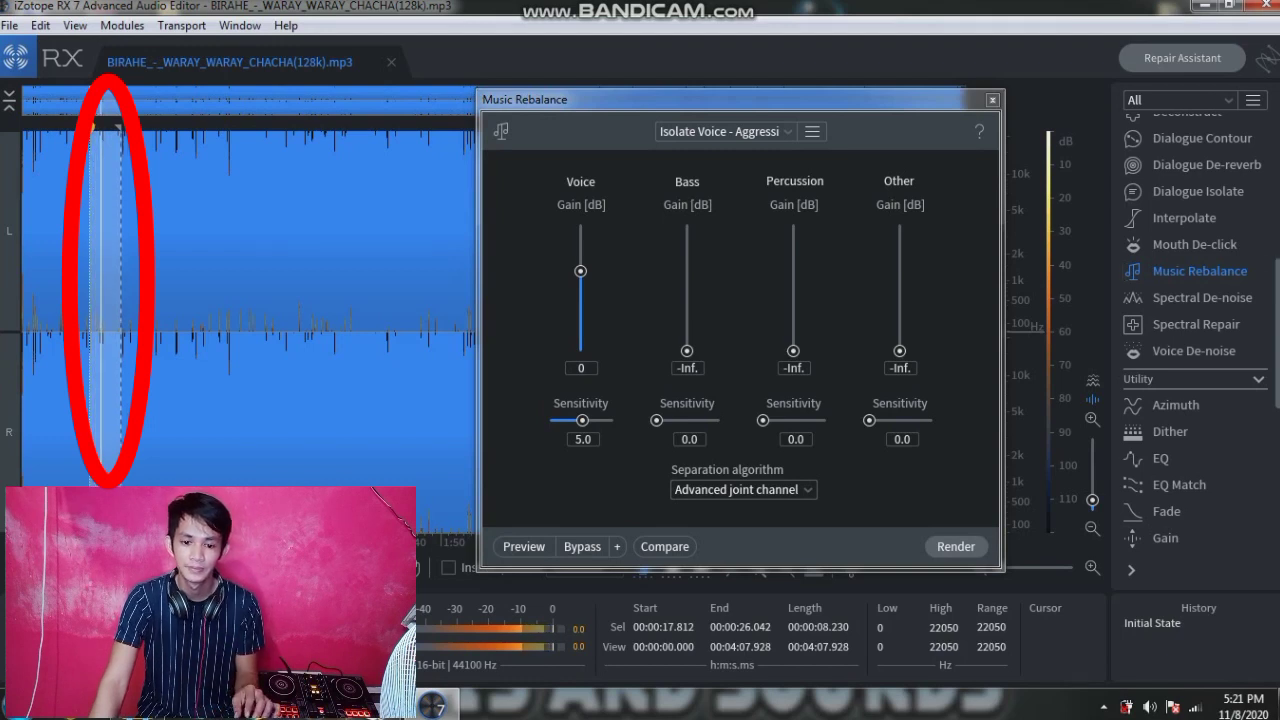
pyautogui.press('space')
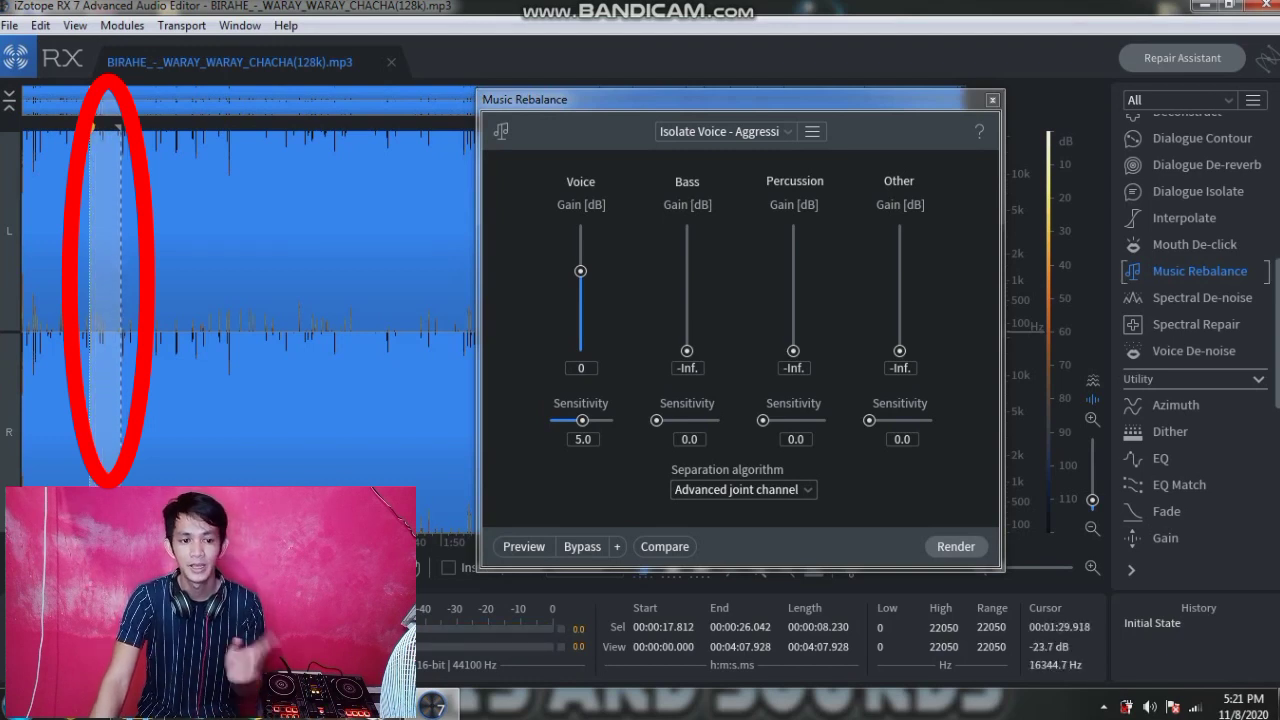
# Compare the selected section with the original audio by previewing Music Rebalance: Settings 1, and close the comparison.
pyautogui.moveTo(720, 100); pyautogui.dragTo(766, 85)
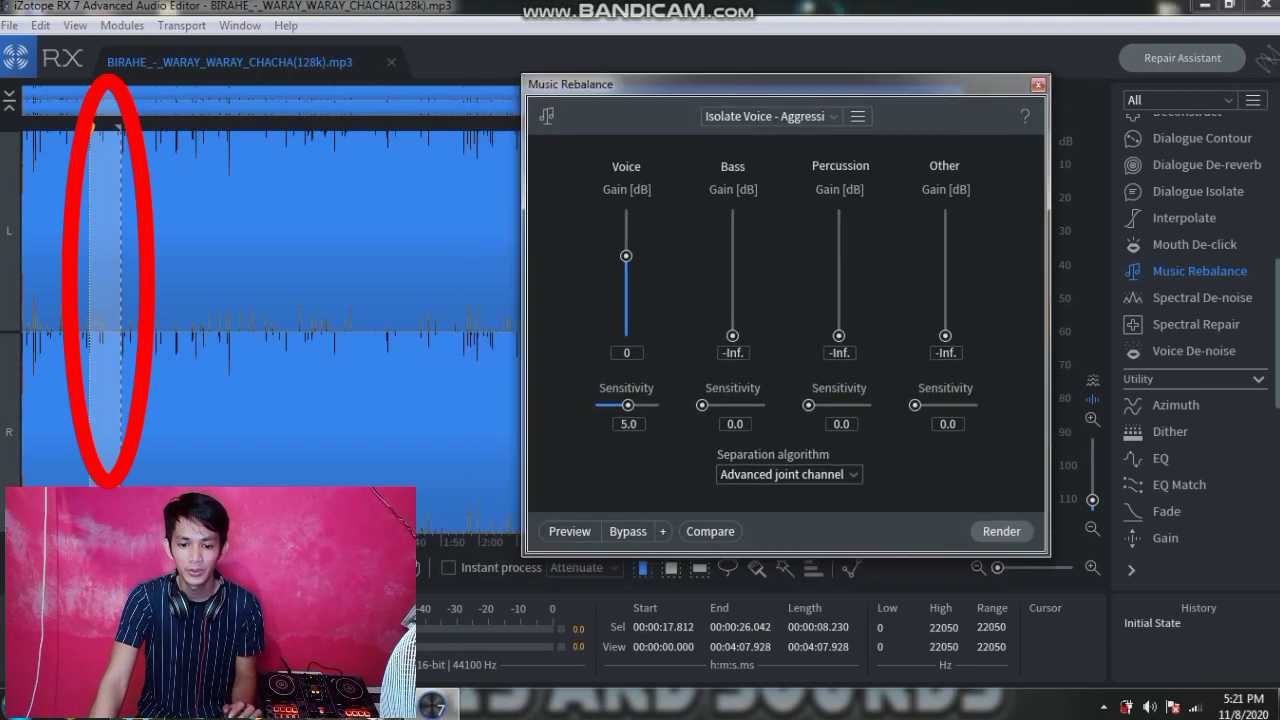
pyautogui.click(710, 531)
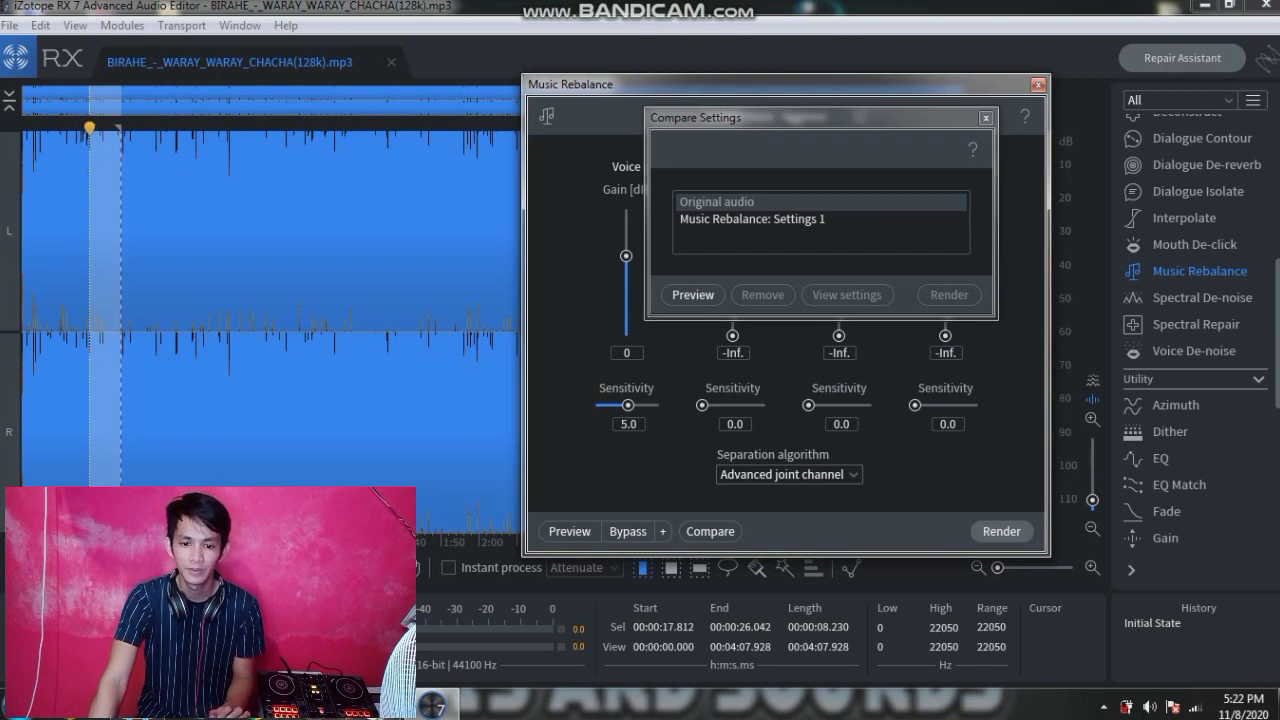
pyautogui.click(732, 219)
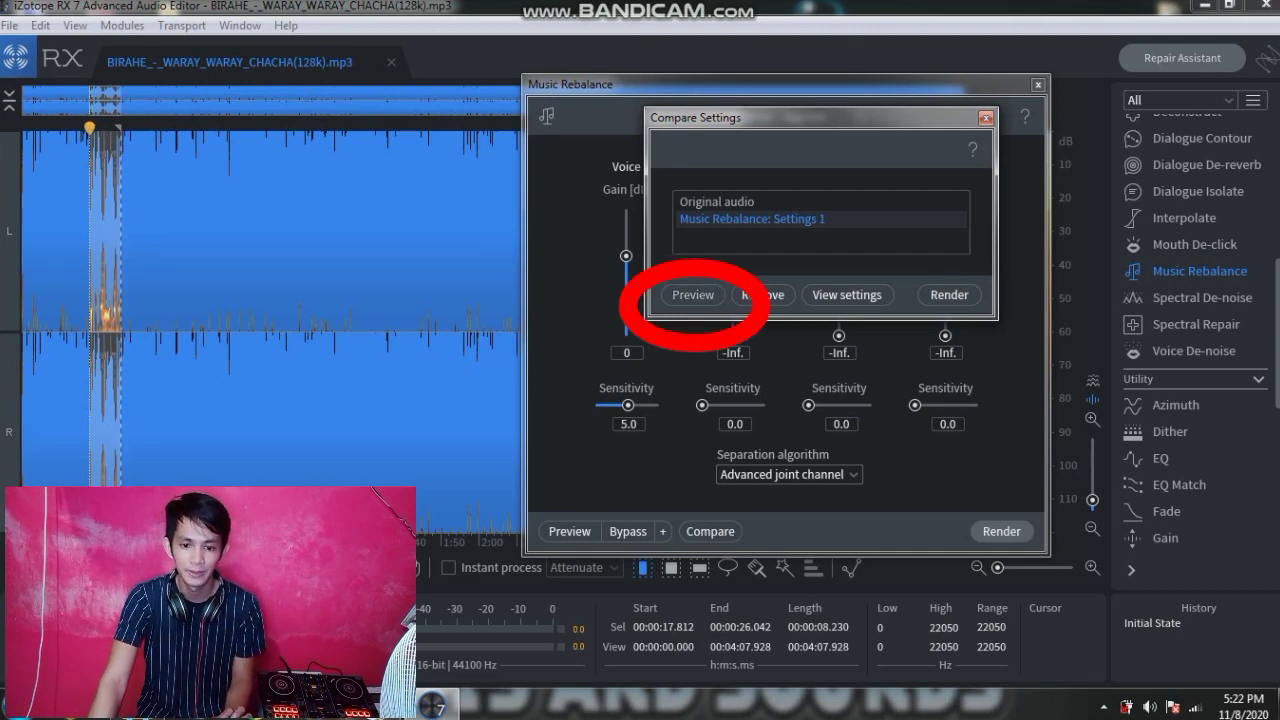
pyautogui.click(693, 294)
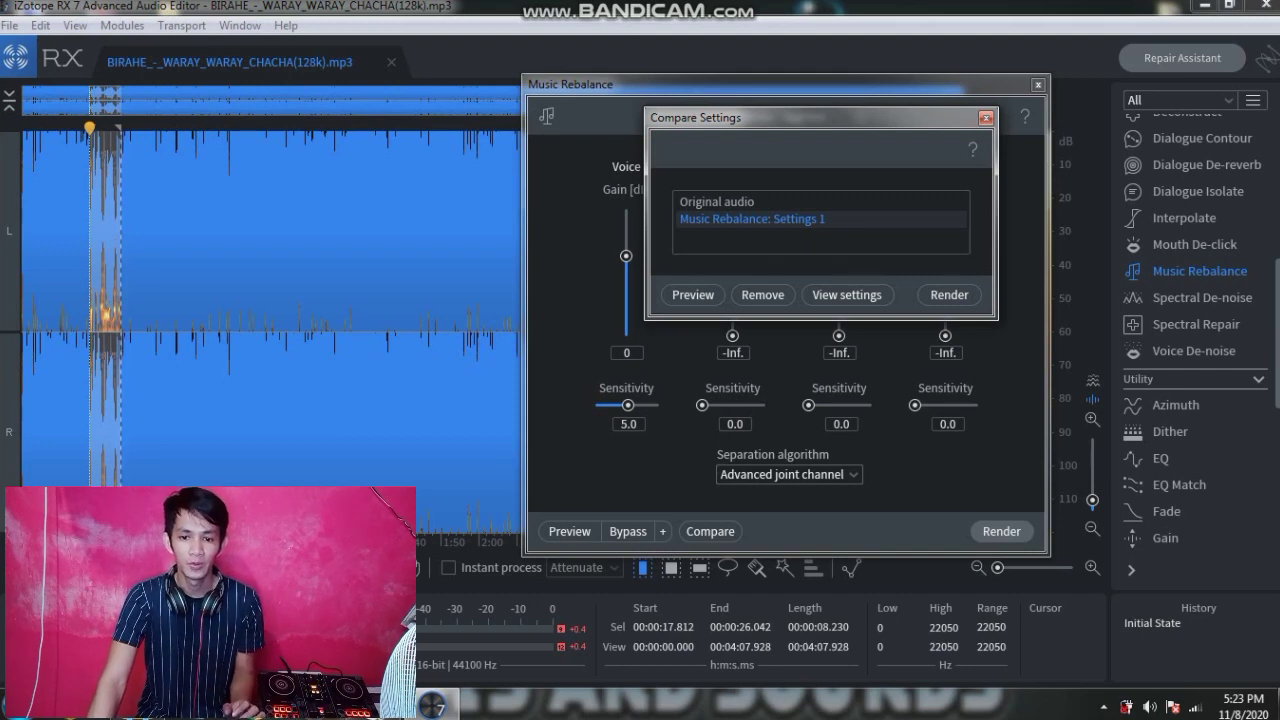
pyautogui.click(986, 118)
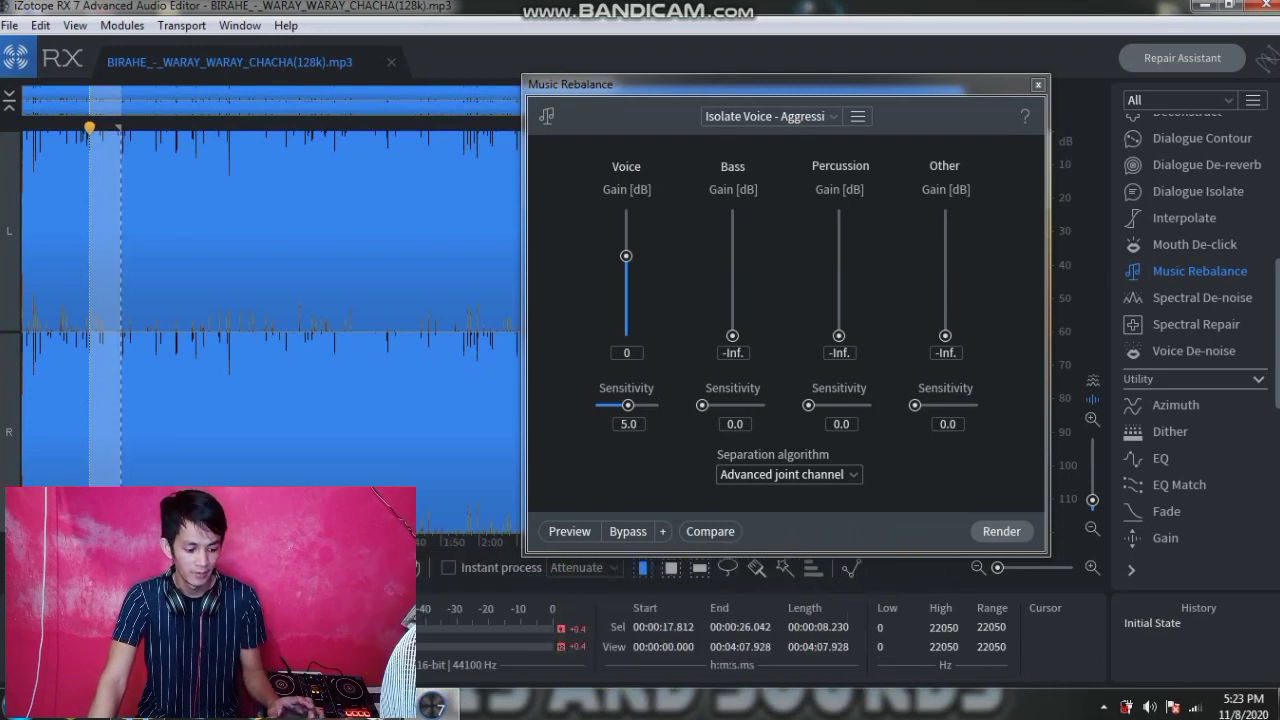
# Select the entire track and render Music Rebalance on it.
pyautogui.hotkey('ctrl', 'a')
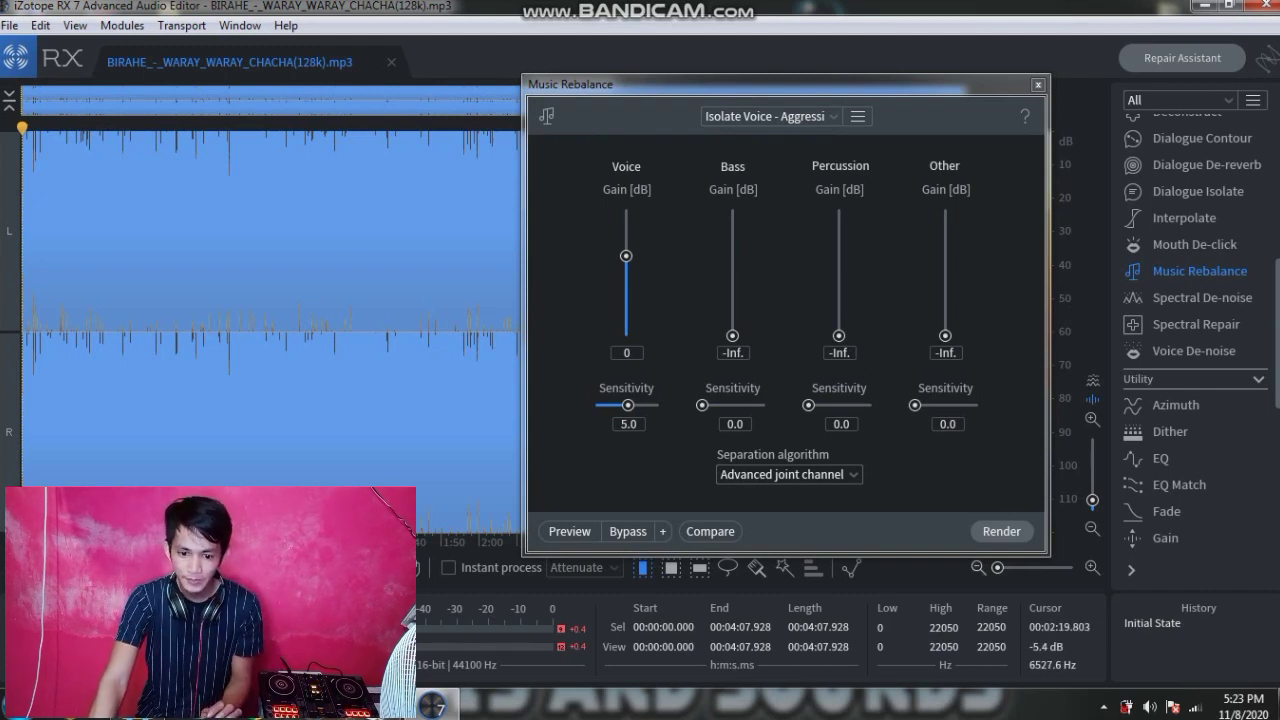
pyautogui.click(1001, 531)
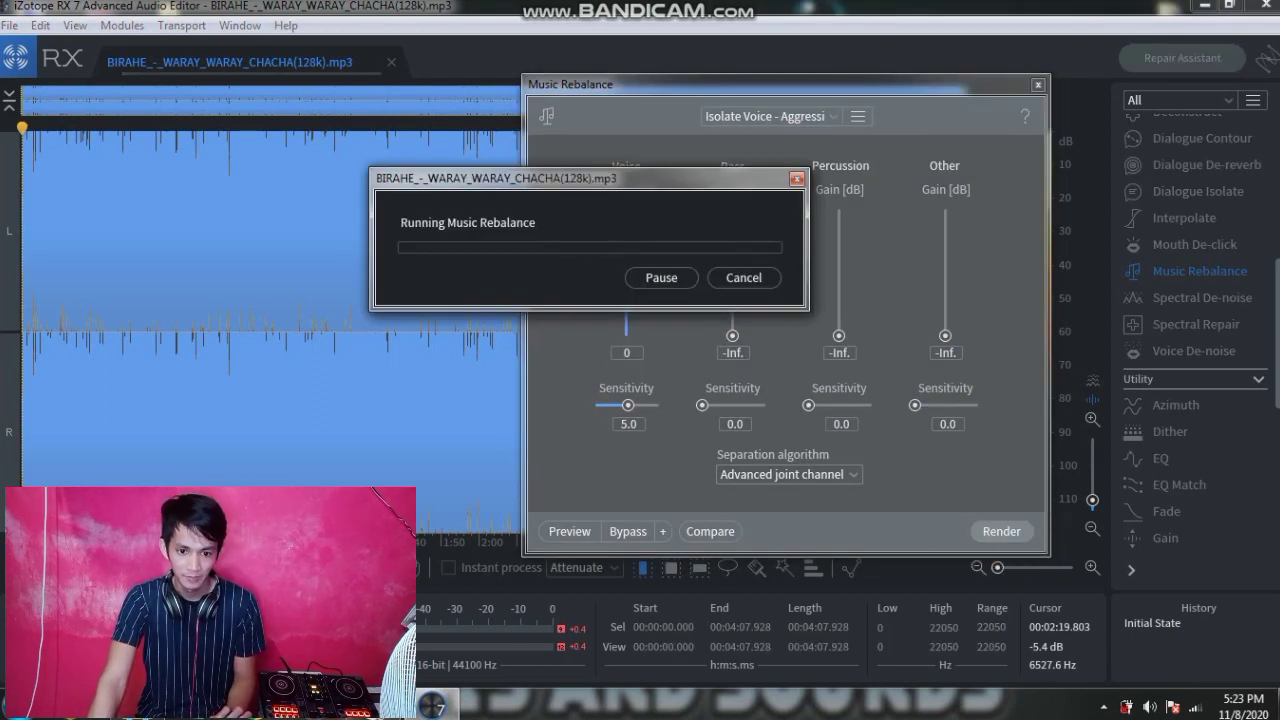
# Move the Music Rebalance progress window out of the way and open vocalremover.org in Google Chrome.
pyautogui.moveTo(600, 179); pyautogui.dragTo(702, 111)
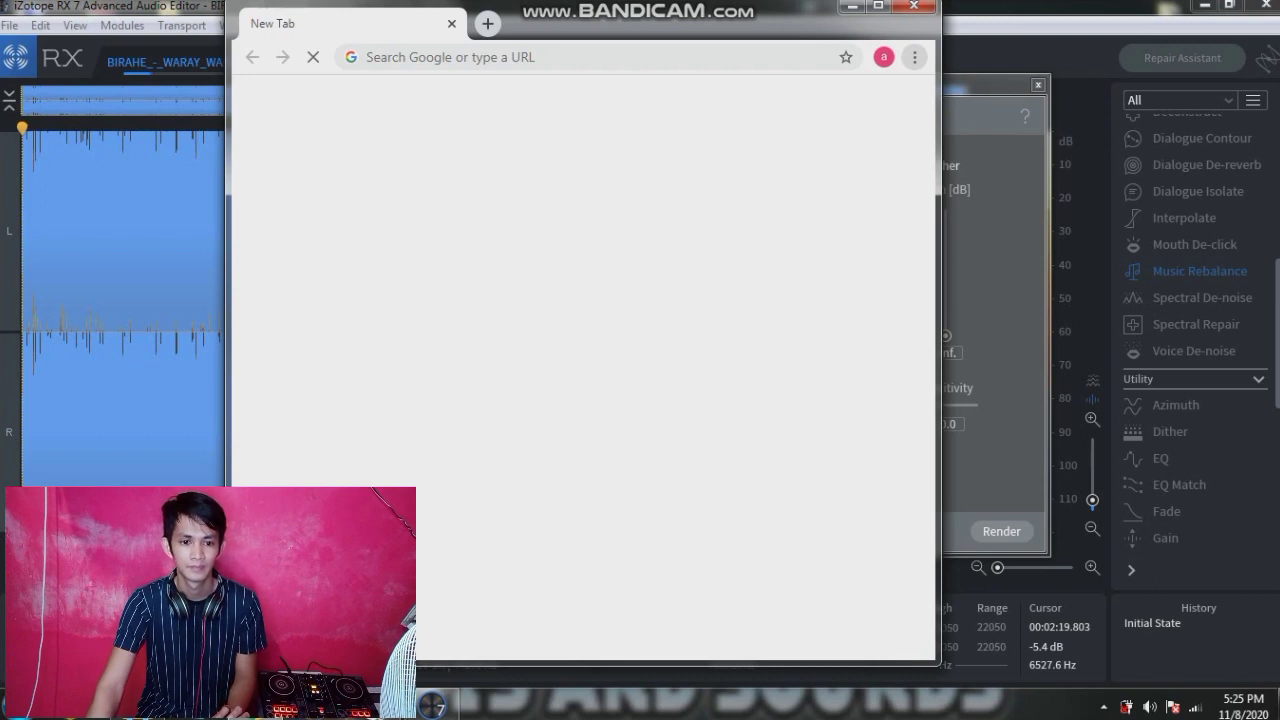
pyautogui.hotkey('ctrl', 't')
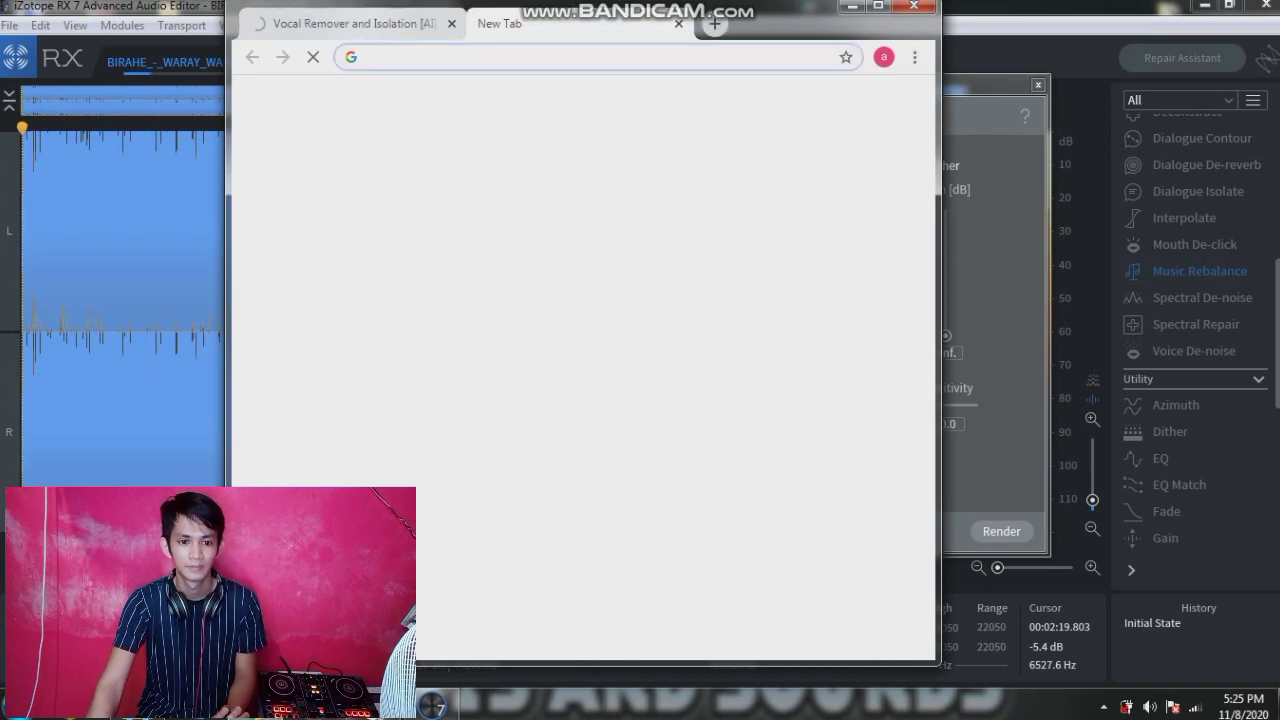
pyautogui.hotkey('ctrl', 'Tab')
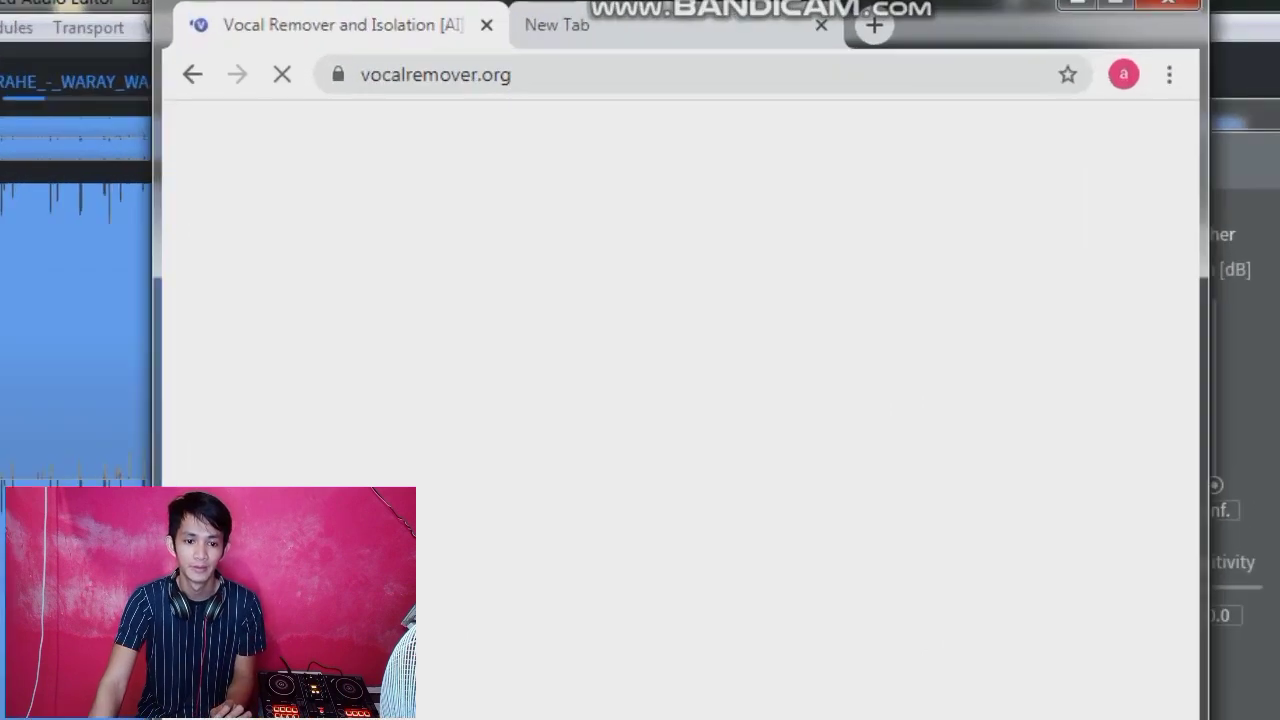
pyautogui.moveTo(470, 57); pyautogui.dragTo(365, 57)
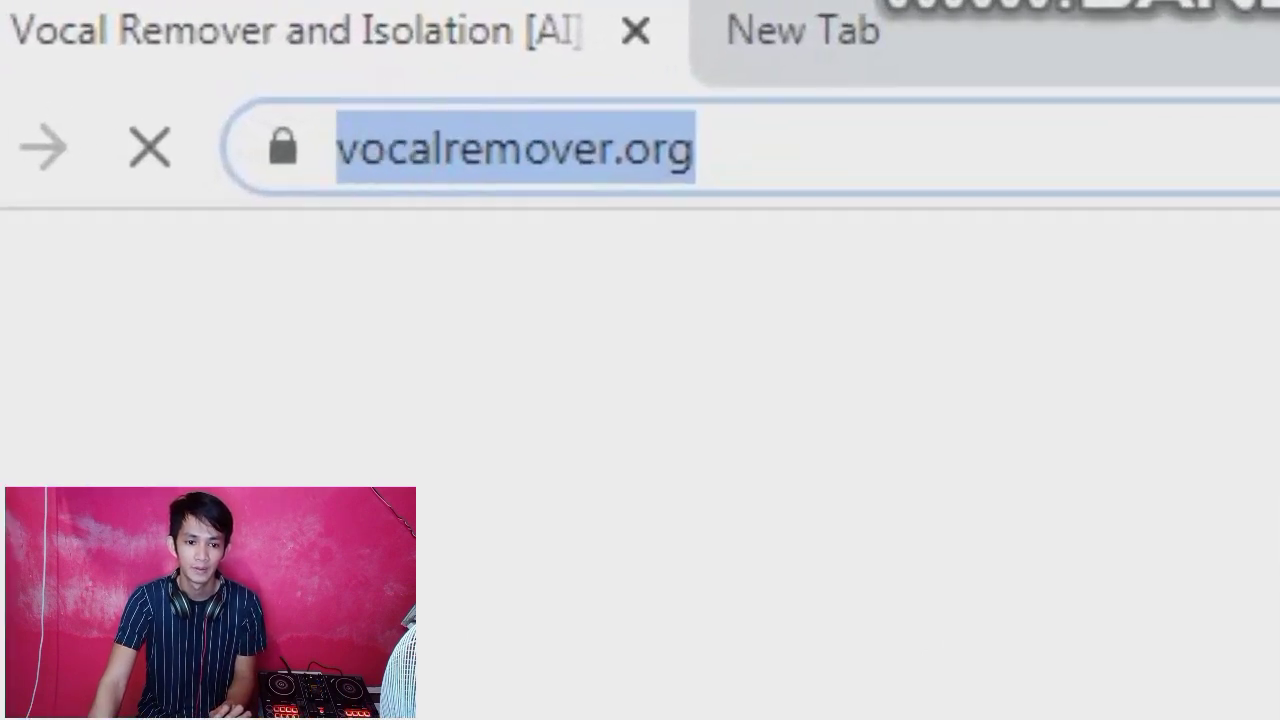
pyautogui.hotkey('ctrl', 'n')
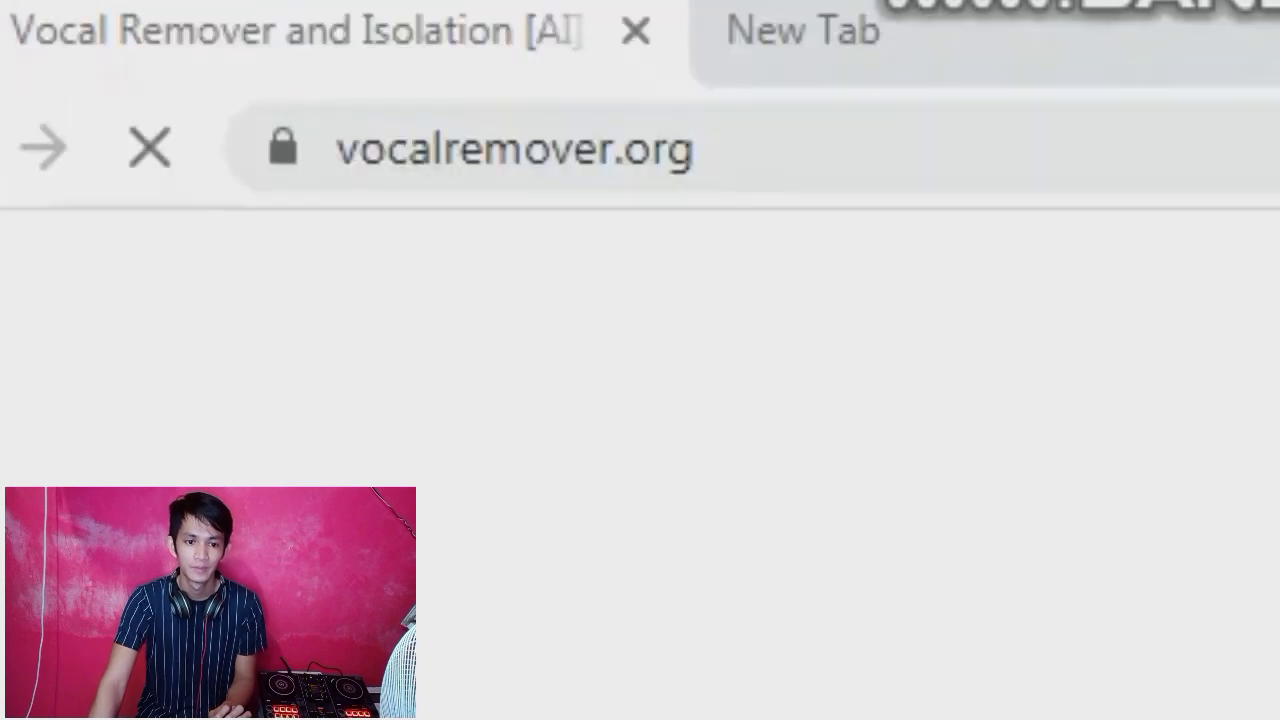
pyautogui.click(515, 149)
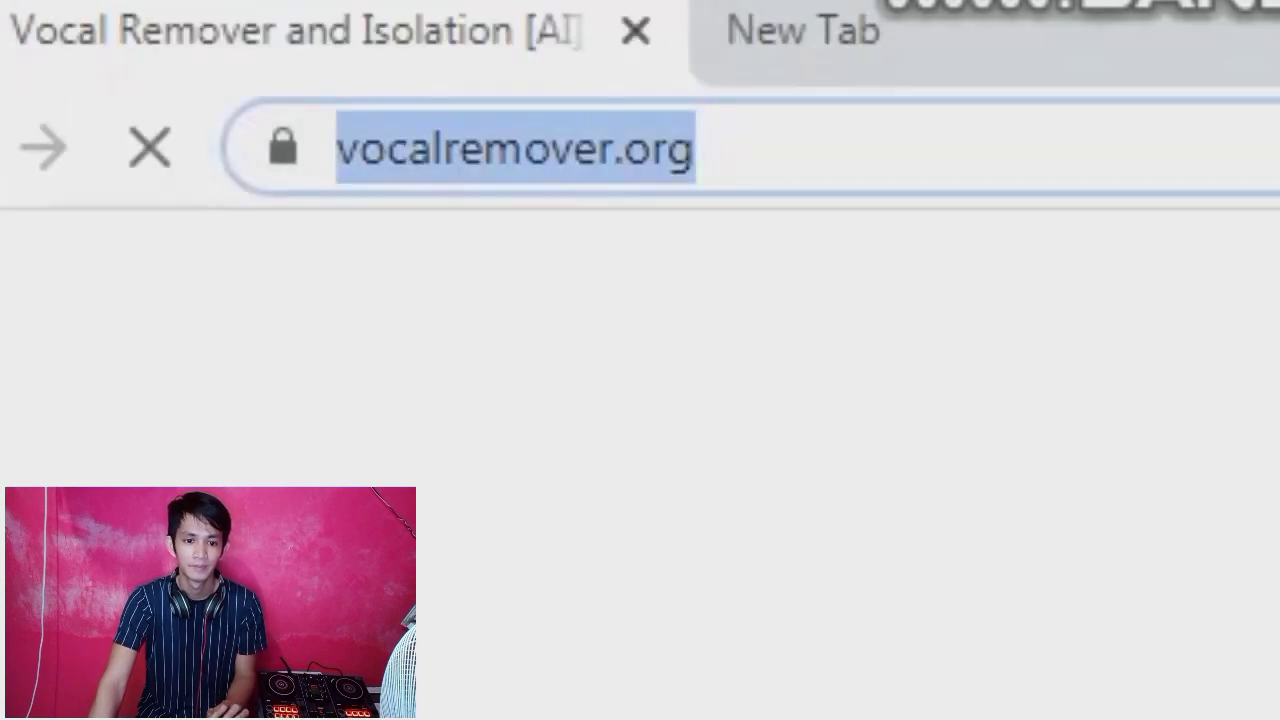
pyautogui.press('Return')
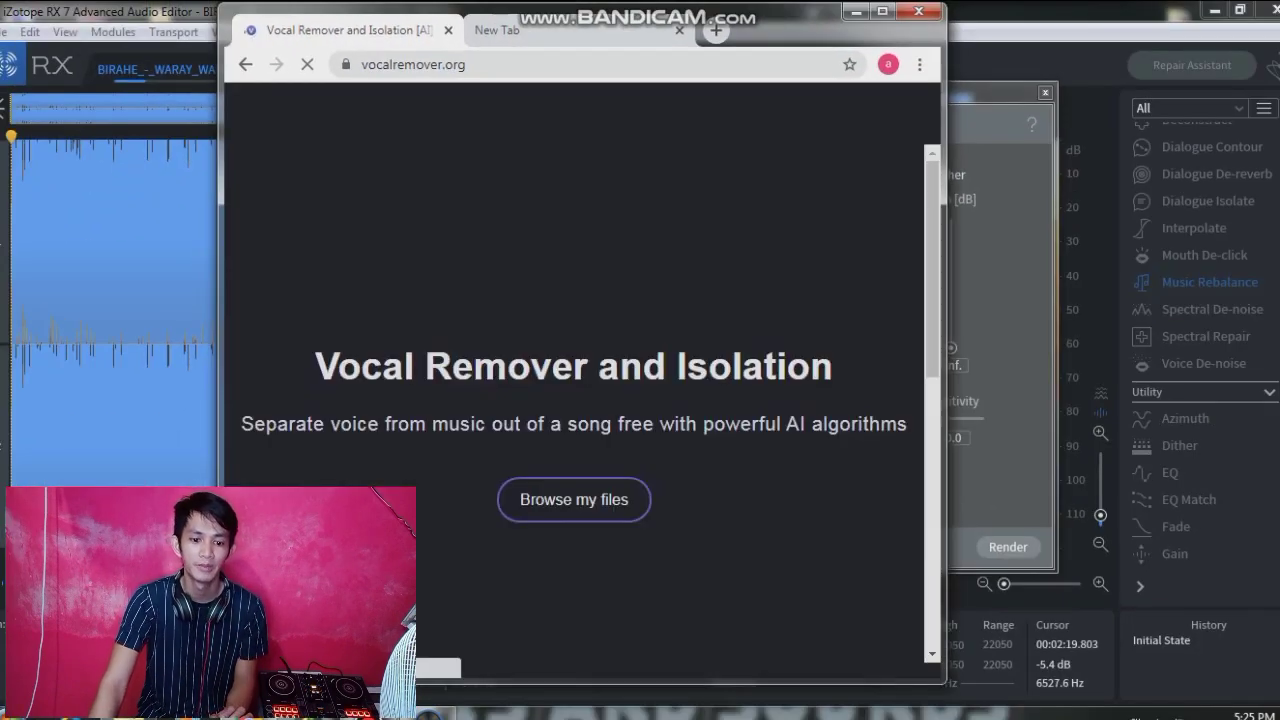
# Maximize the browser window and read the site's explanation of how to remove vocals from a song.
pyautogui.click(882, 11)
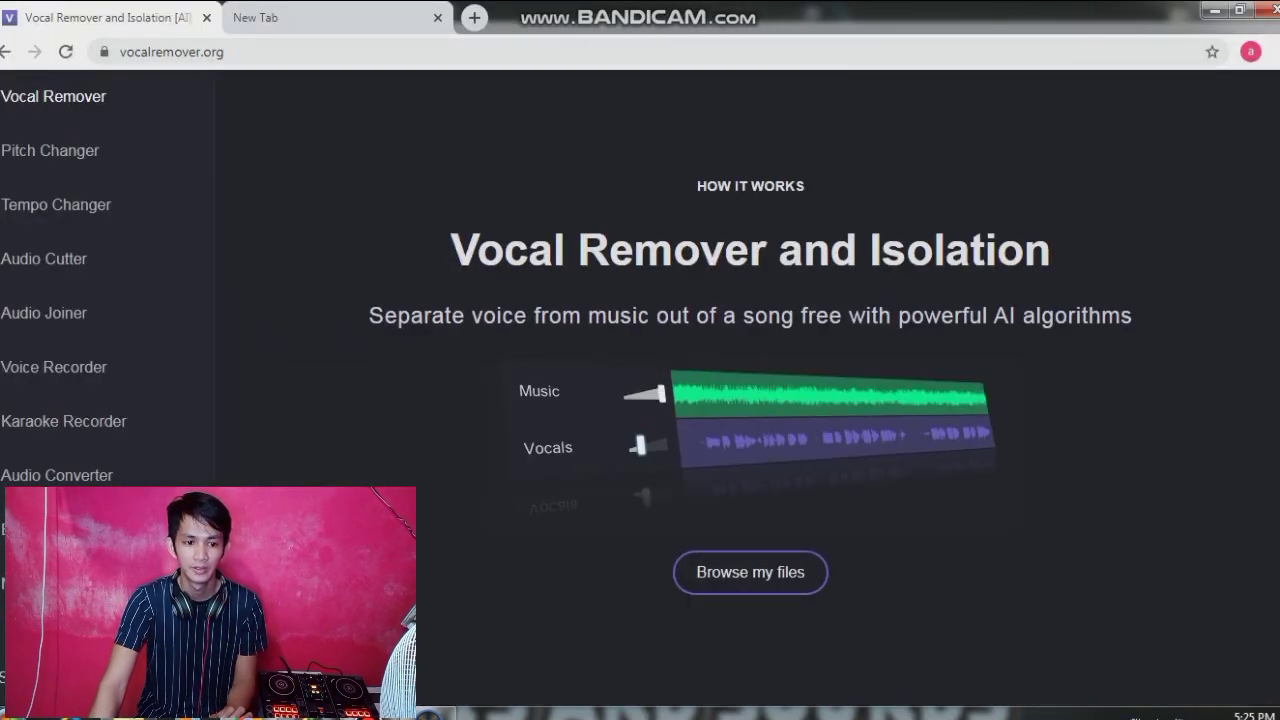
pyautogui.scroll(-5, 750, 400)
pyautogui.scroll(-2, 750, 400)
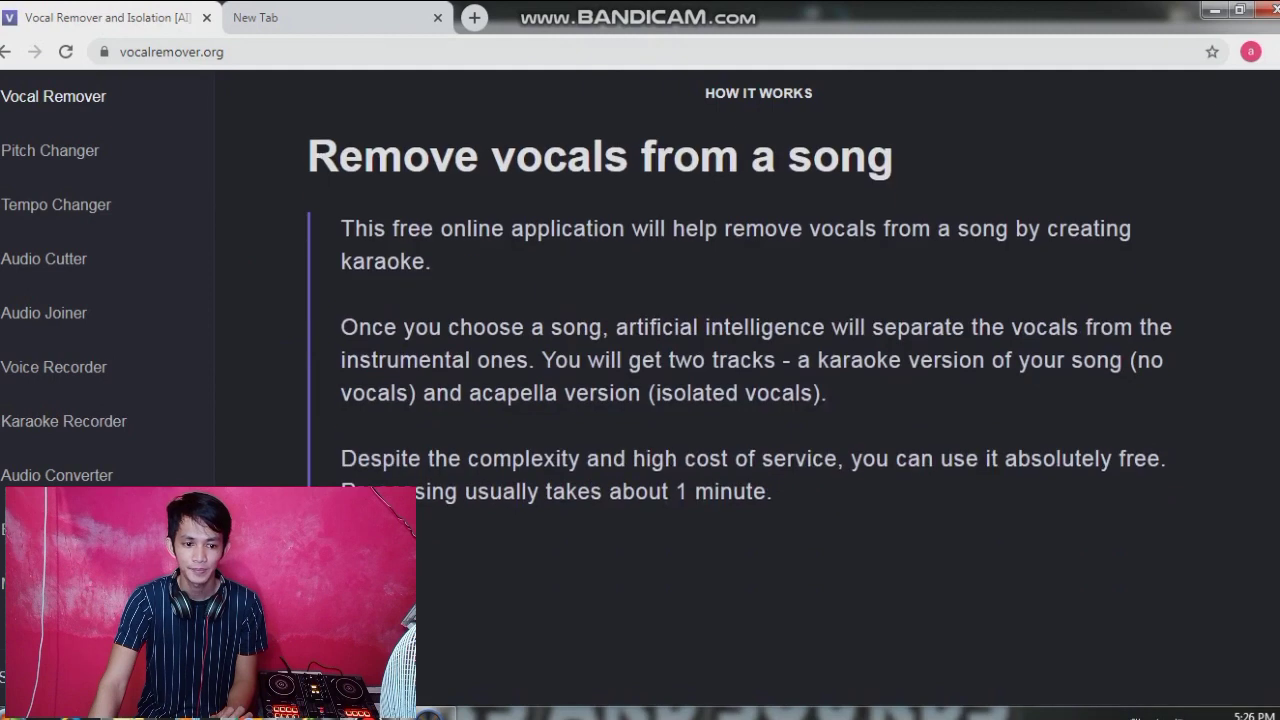
pyautogui.scroll(4, 750, 400)
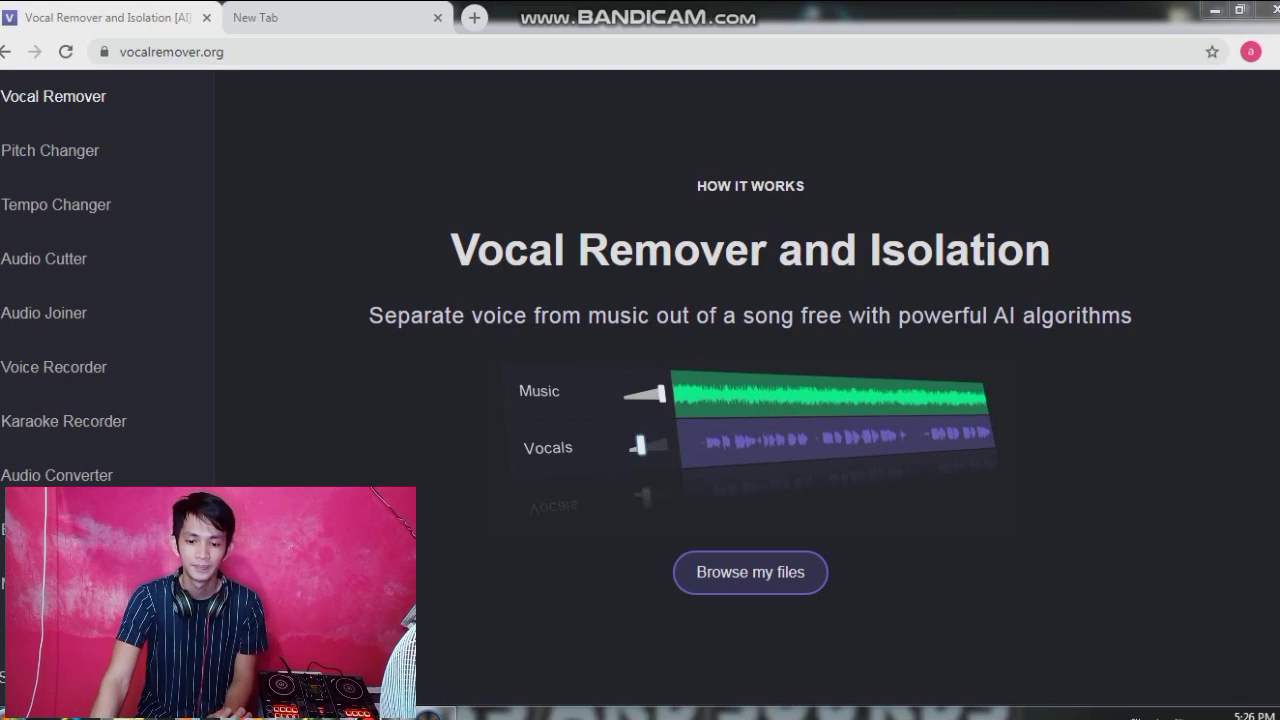
# Browse for a song to separate and choose the BIRAHE_-_WARAY file from the Desktop's mp3 folder.
pyautogui.click(750, 573)
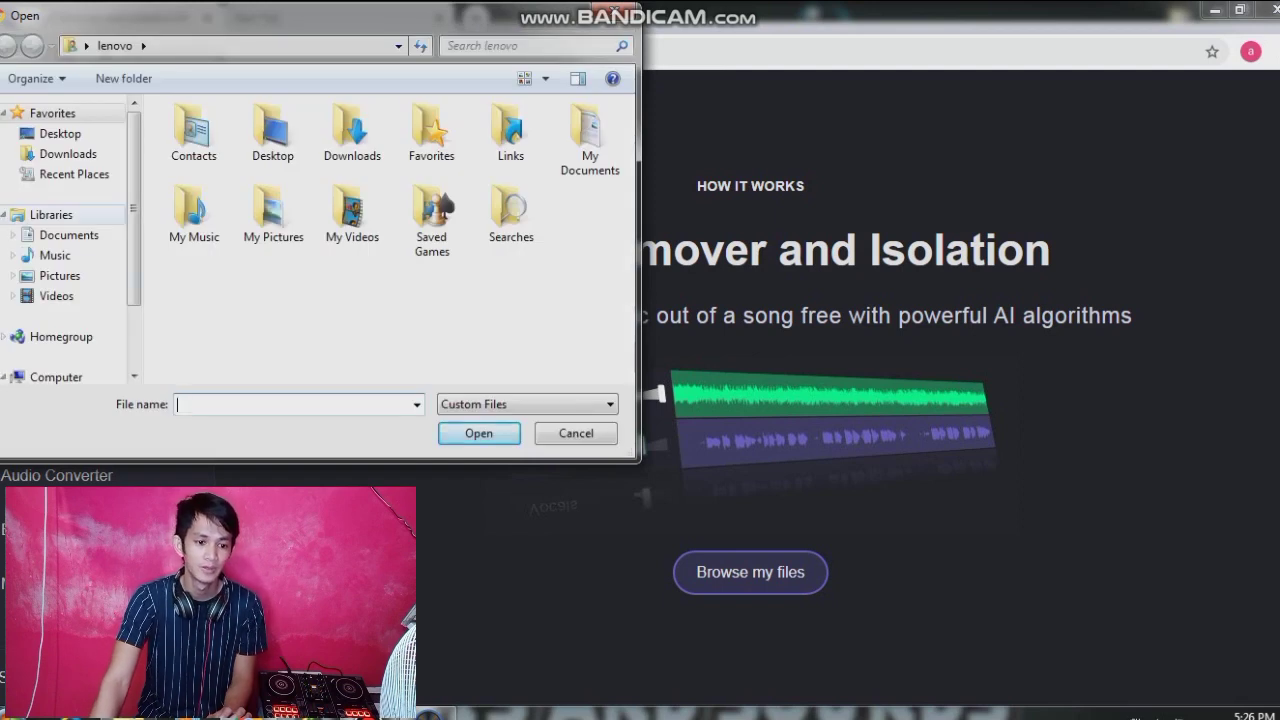
pyautogui.click(60, 133)
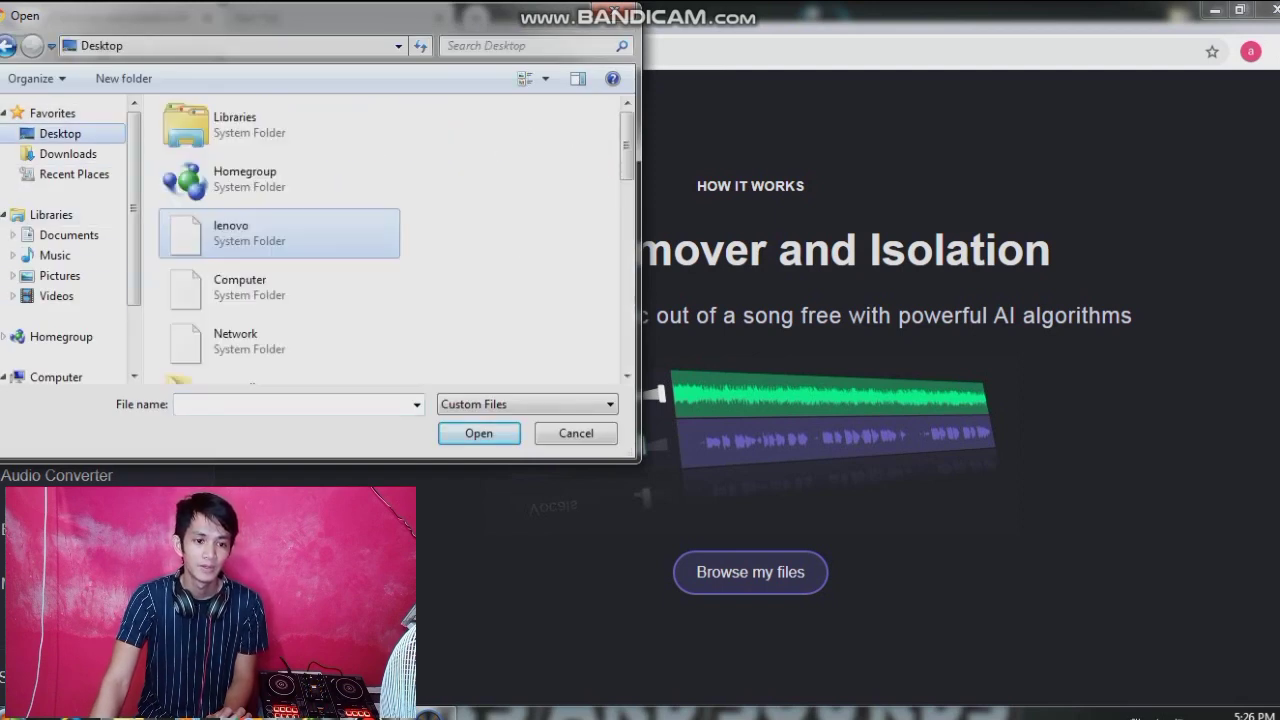
pyautogui.moveTo(230, 16); pyautogui.dragTo(535, 26)
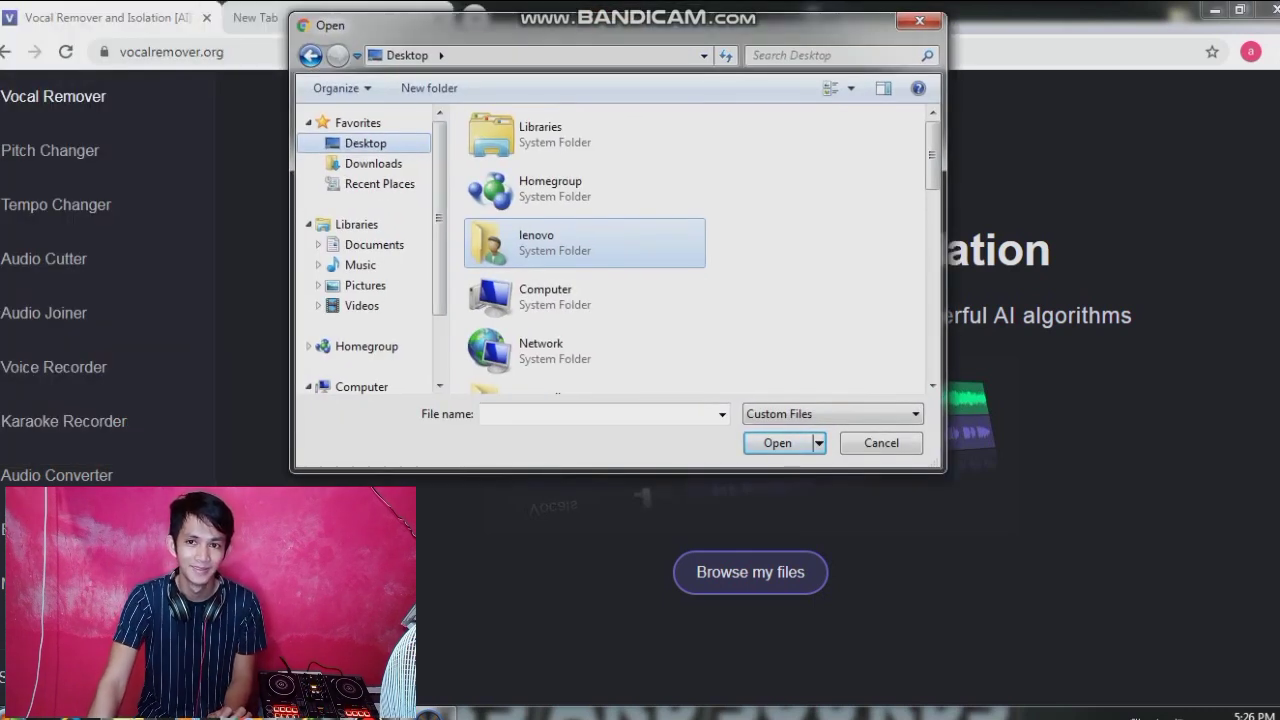
pyautogui.scroll(-2, 365, 250)
pyautogui.scroll(-5, 690, 250)
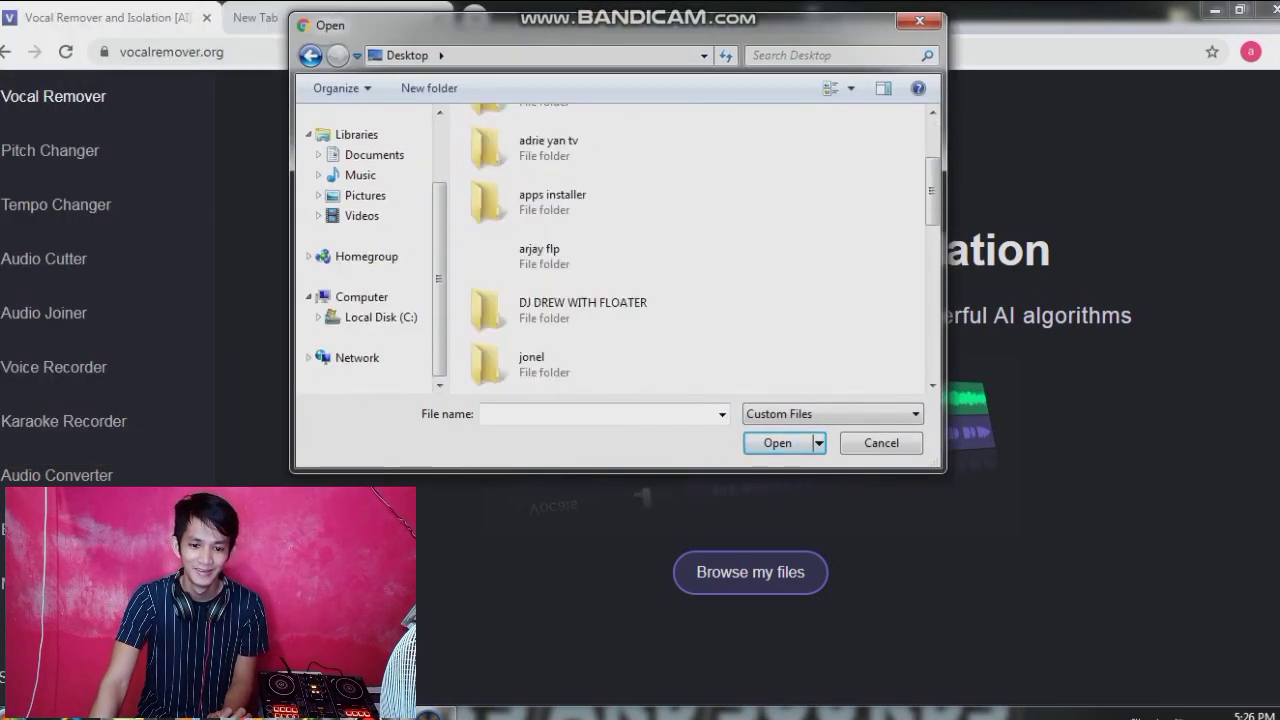
pyautogui.scroll(1, 690, 250)
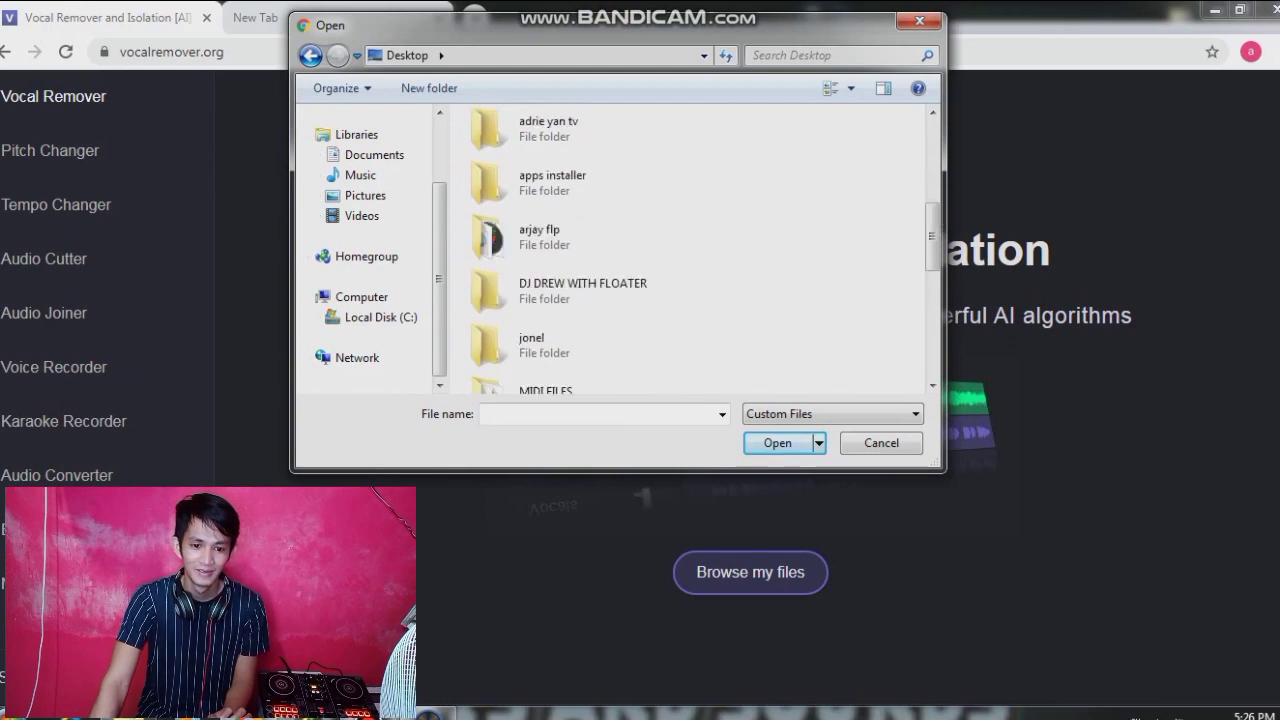
pyautogui.scroll(1, 690, 250)
pyautogui.scroll(-5, 690, 250)
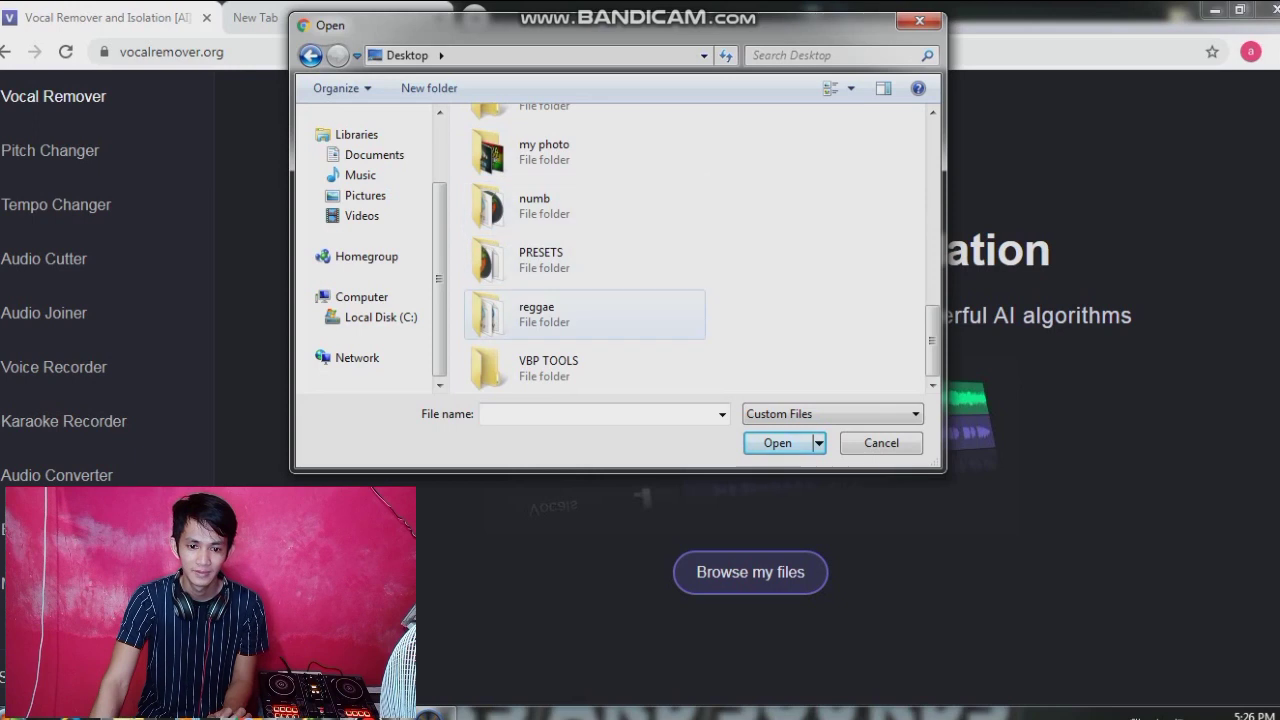
pyautogui.scroll(1, 585, 300)
pyautogui.scroll(3, 585, 275)
pyautogui.scroll(-1, 585, 275)
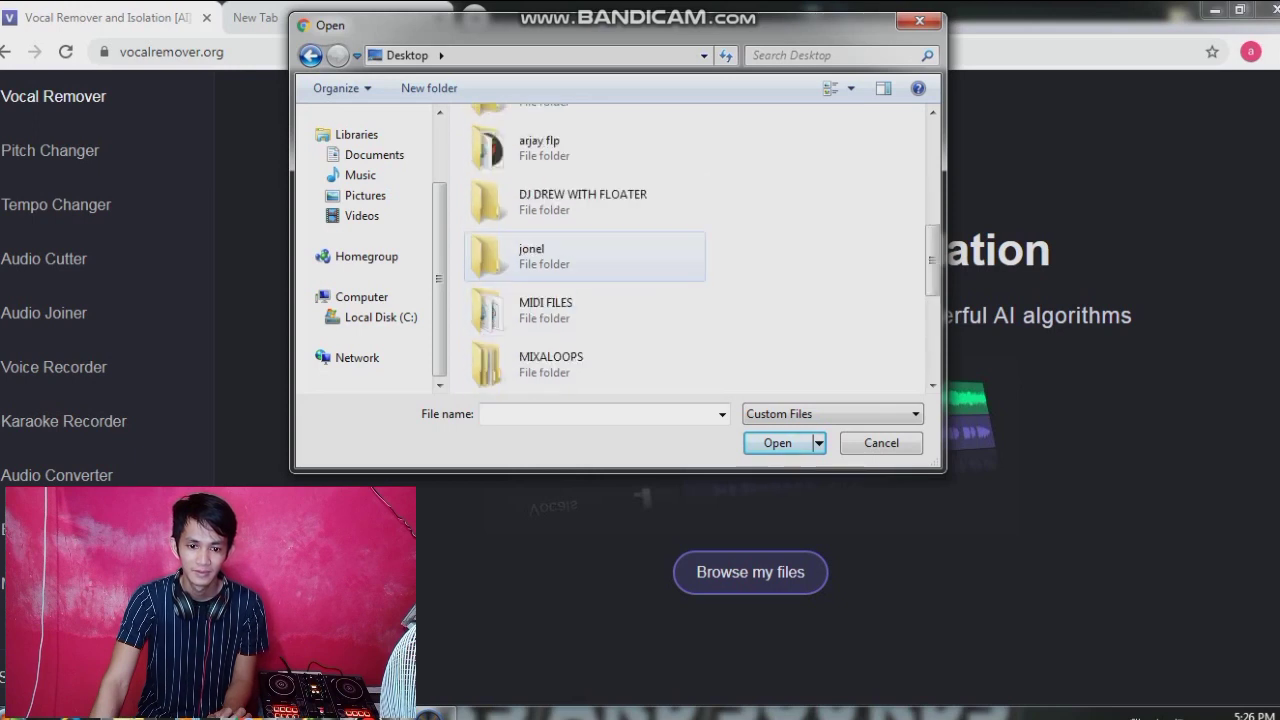
pyautogui.scroll(1, 585, 202)
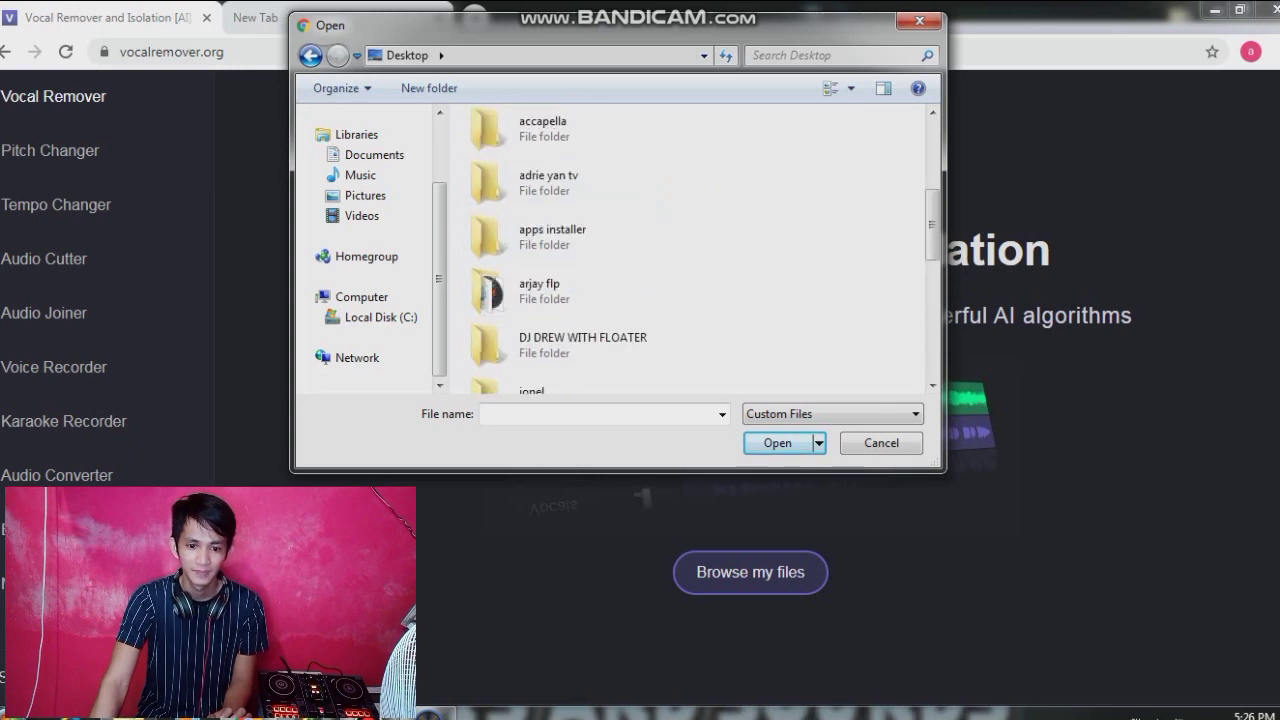
pyautogui.scroll(1, 688, 250)
pyautogui.scroll(-3, 560, 300)
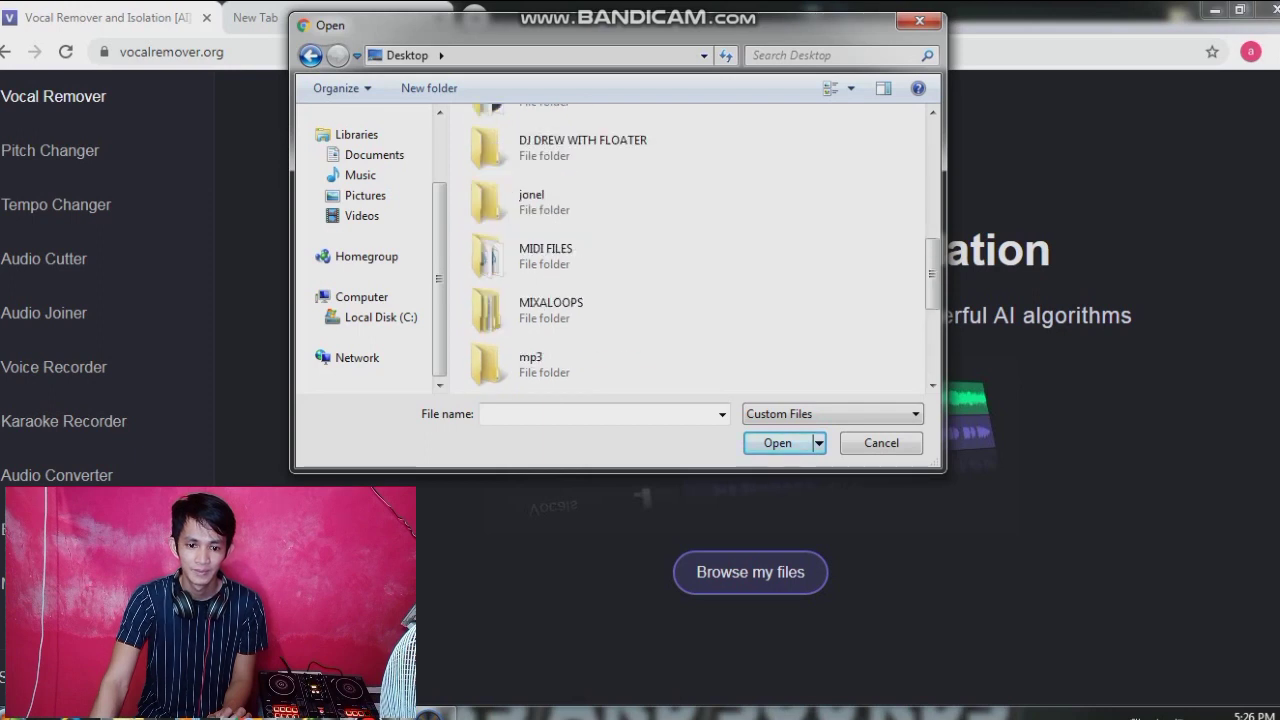
pyautogui.doubleClick(528, 357)
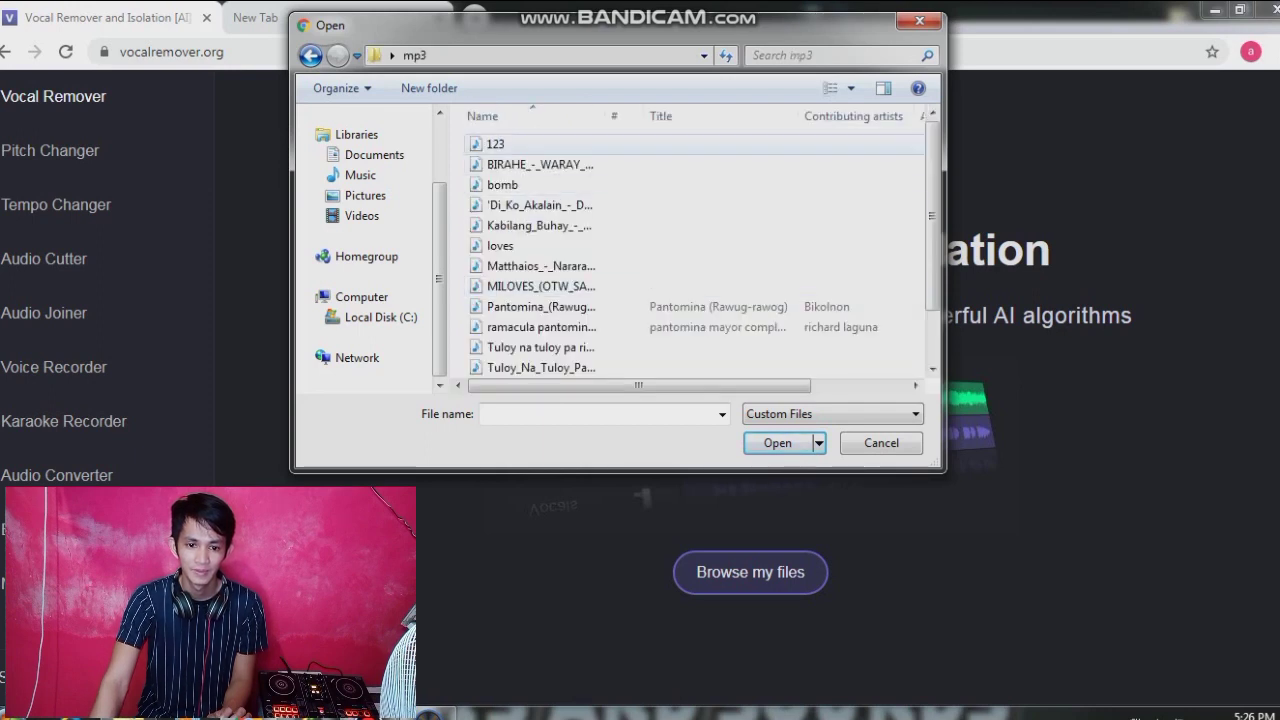
pyautogui.click(545, 164)
pyautogui.click(817, 443)
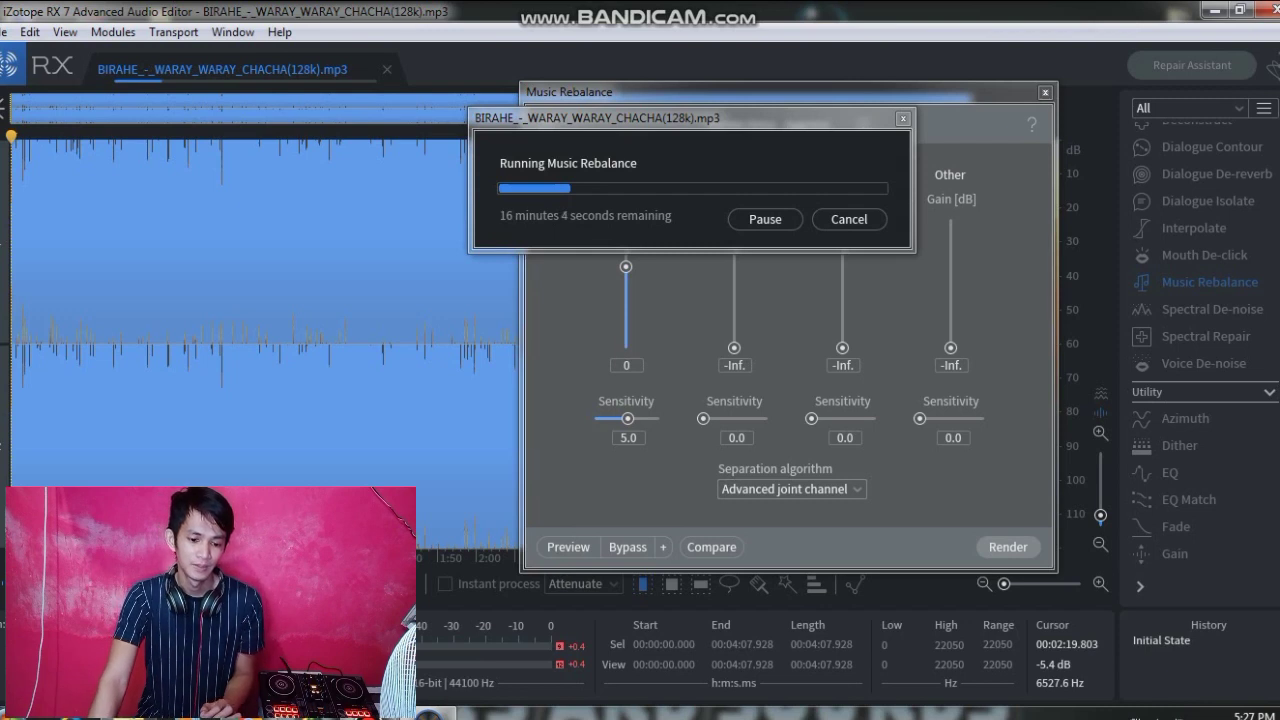
# Switch to iZotope RX 7, maximize its window and play the rendered track from about 0:17.8.
pyautogui.moveTo(429, 716)
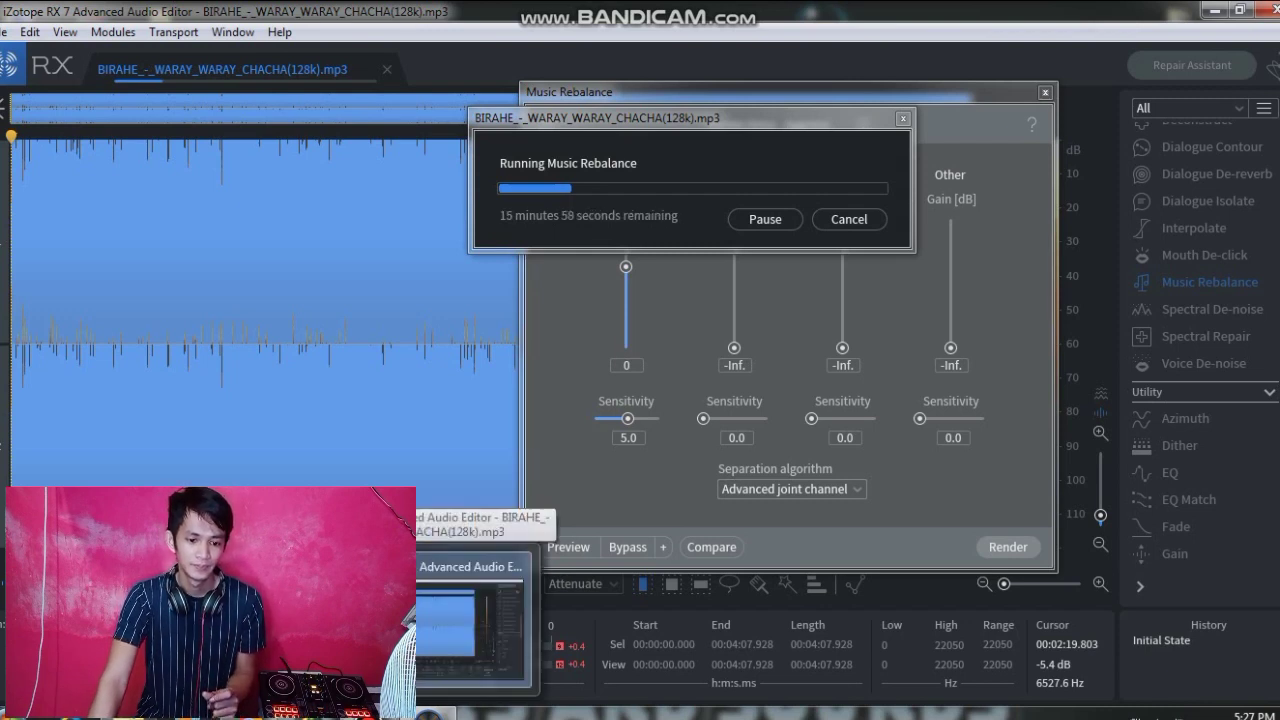
pyautogui.click(209, 716)
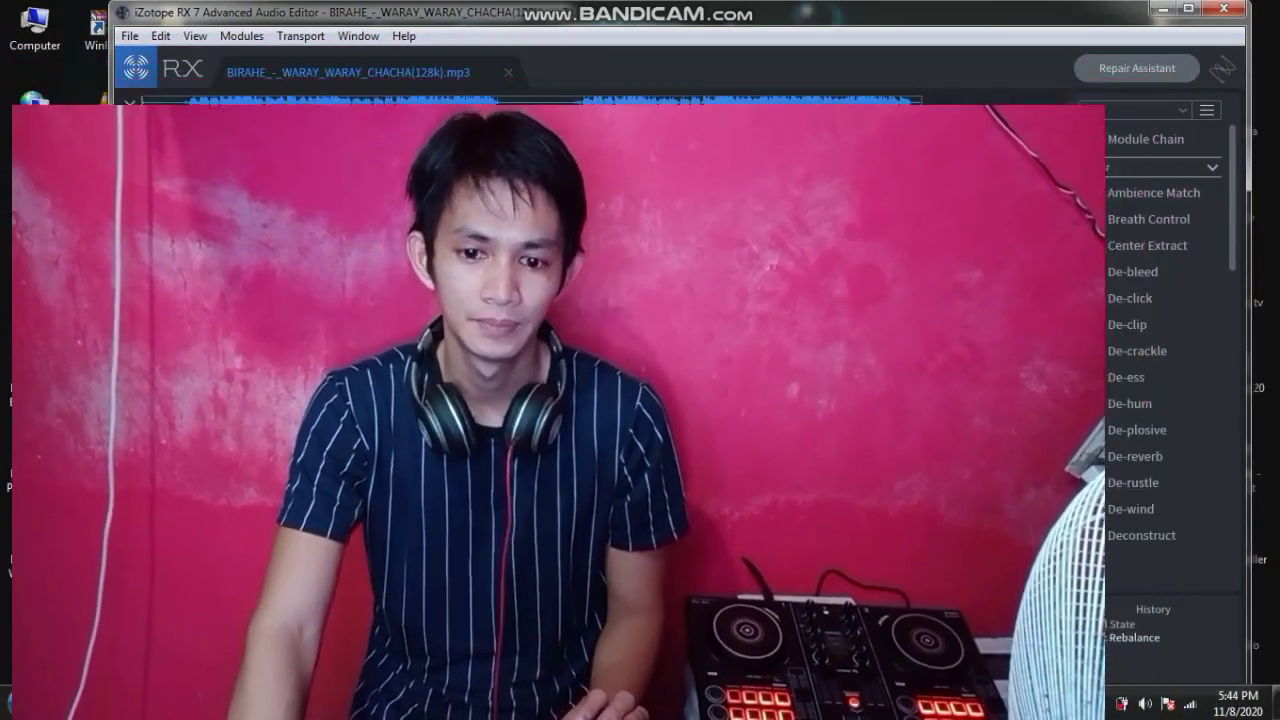
pyautogui.click(1188, 8)
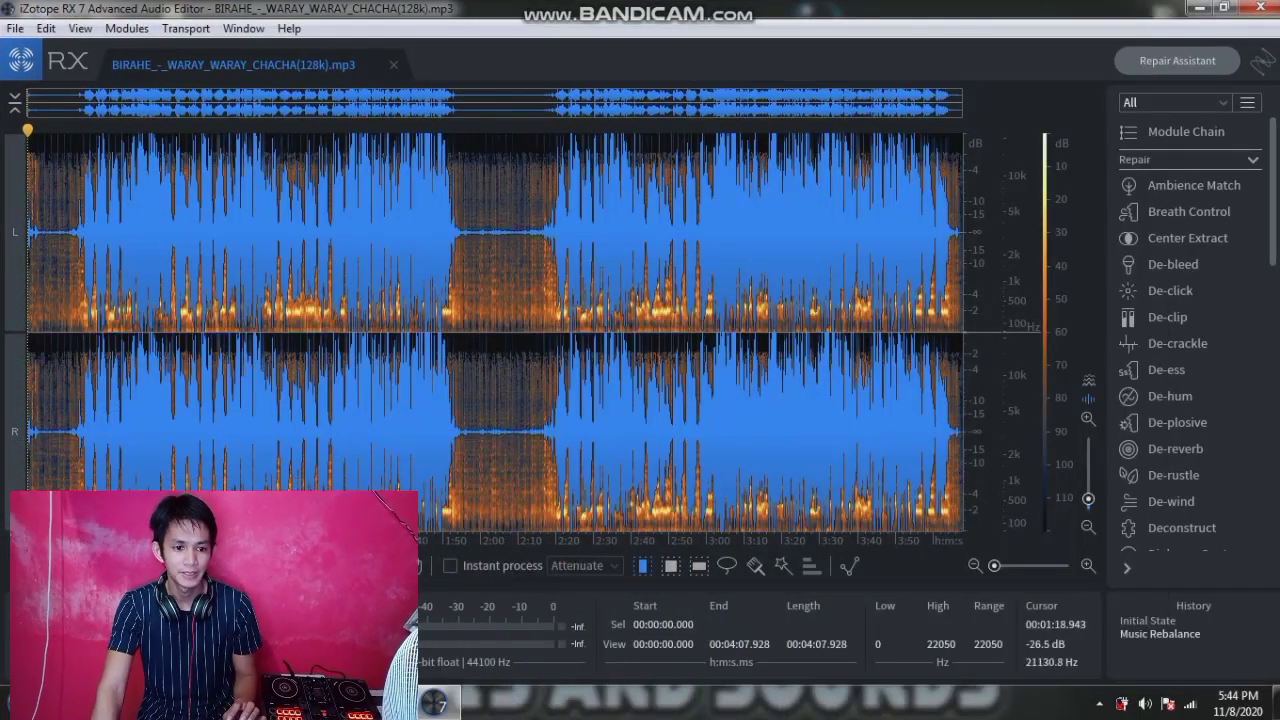
pyautogui.click(94, 248)
pyautogui.press('space')
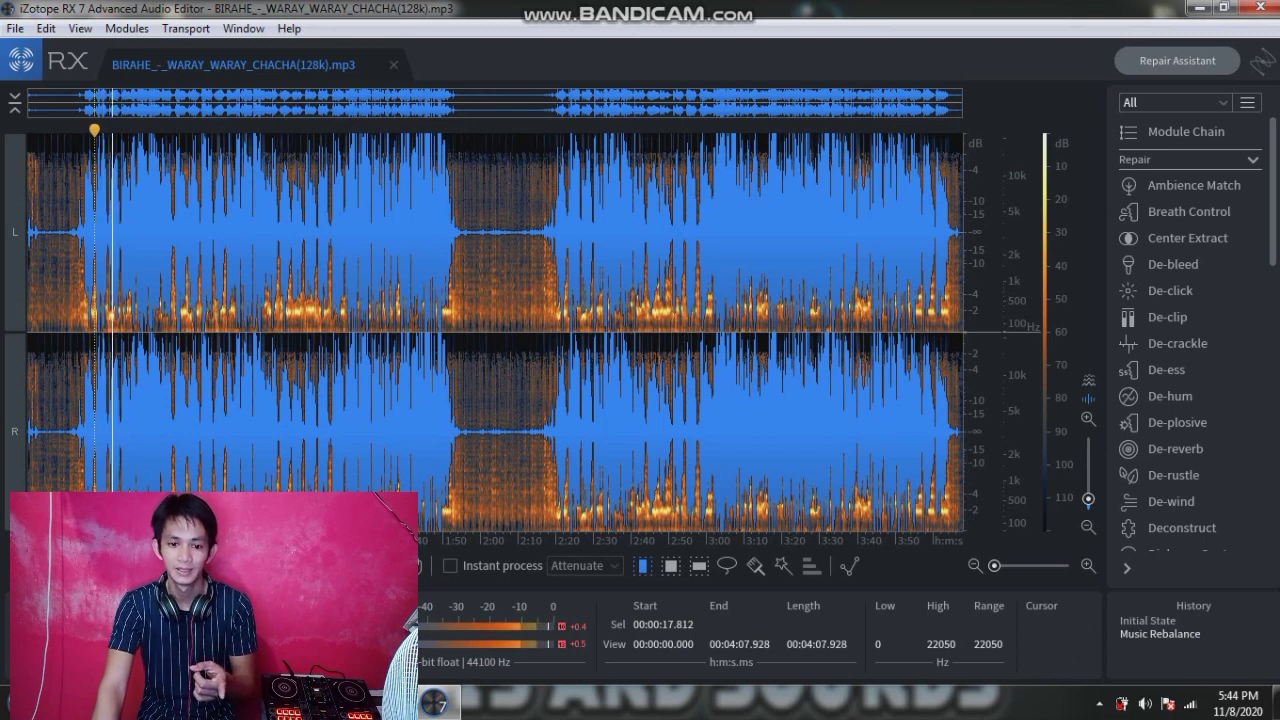
# Stop playback and listen to a short passage of the rendered track starting at 2:40.
pyautogui.doubleClick(616, 229)
pyautogui.click(616, 229)
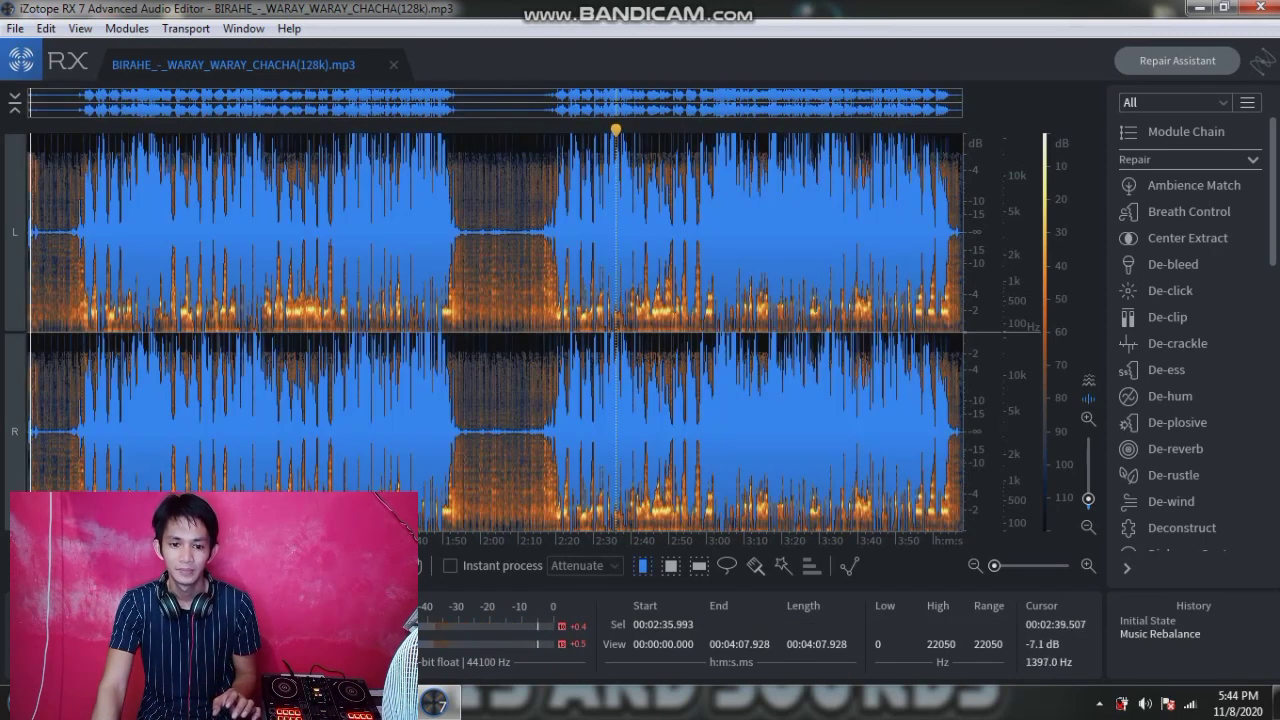
pyautogui.hotkey('alt', 'space')
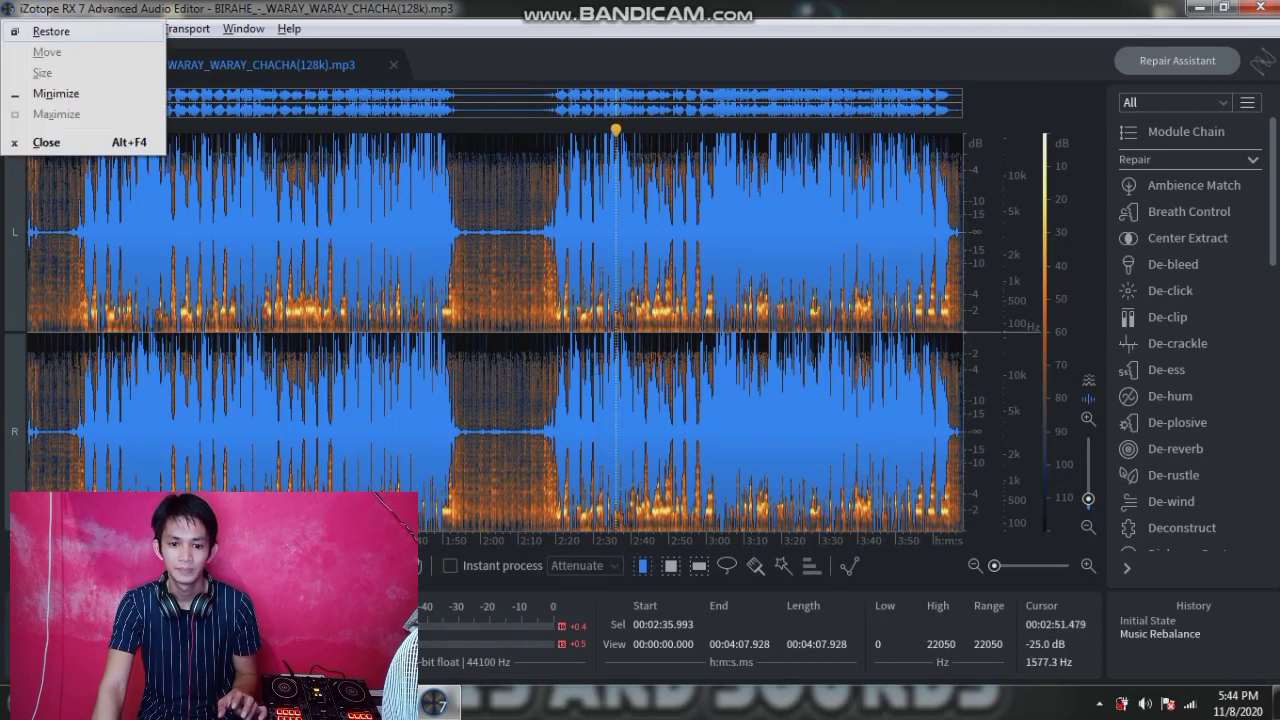
pyautogui.click(571, 162)
pyautogui.click(631, 228)
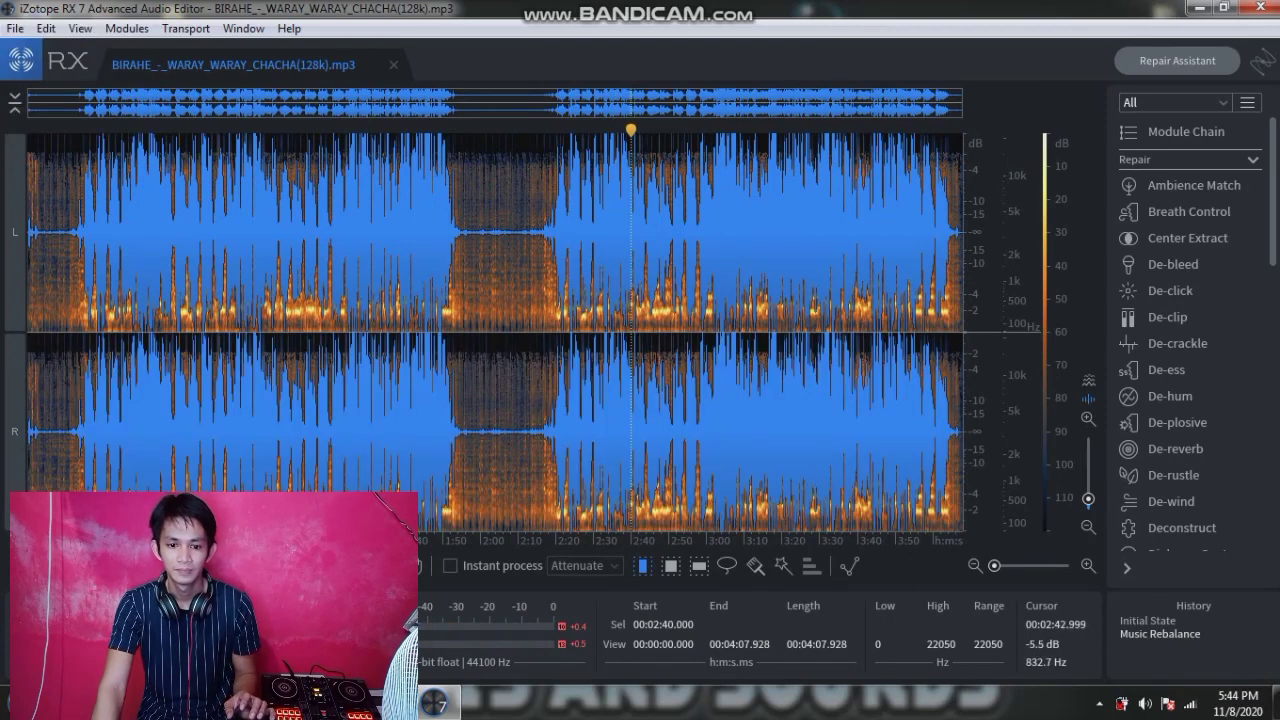
pyautogui.press('space')
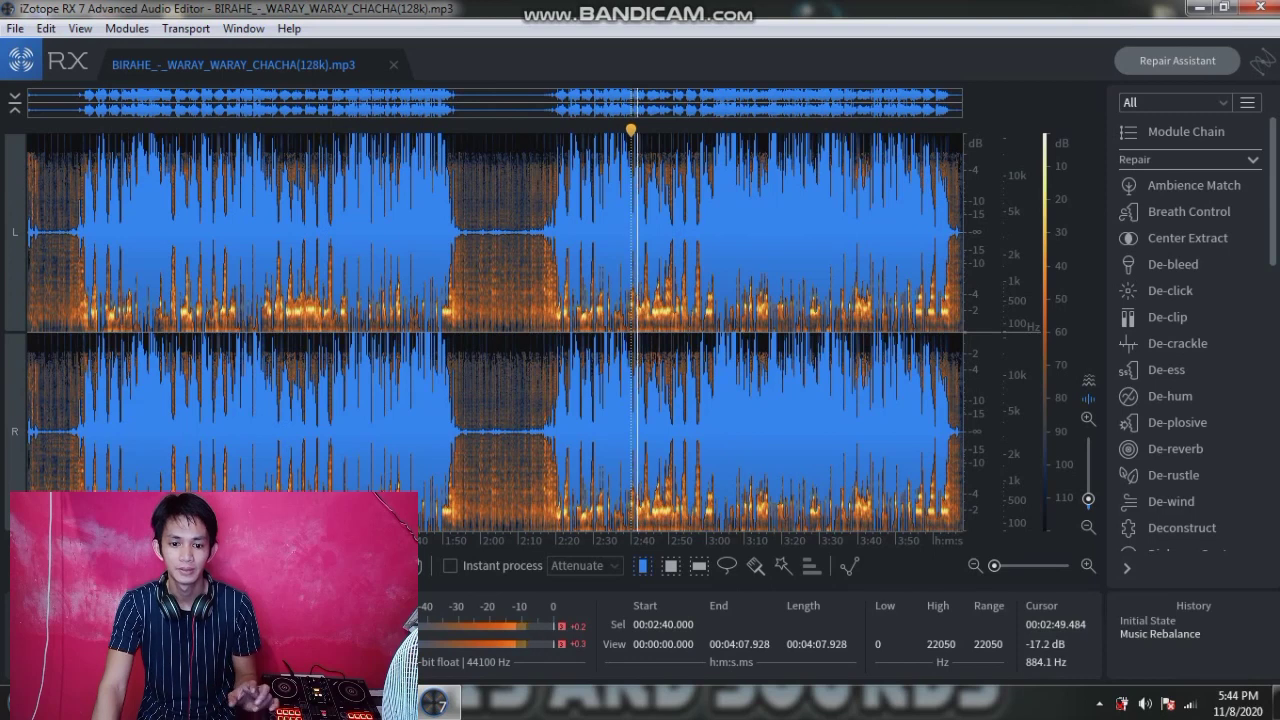
pyautogui.press('space')
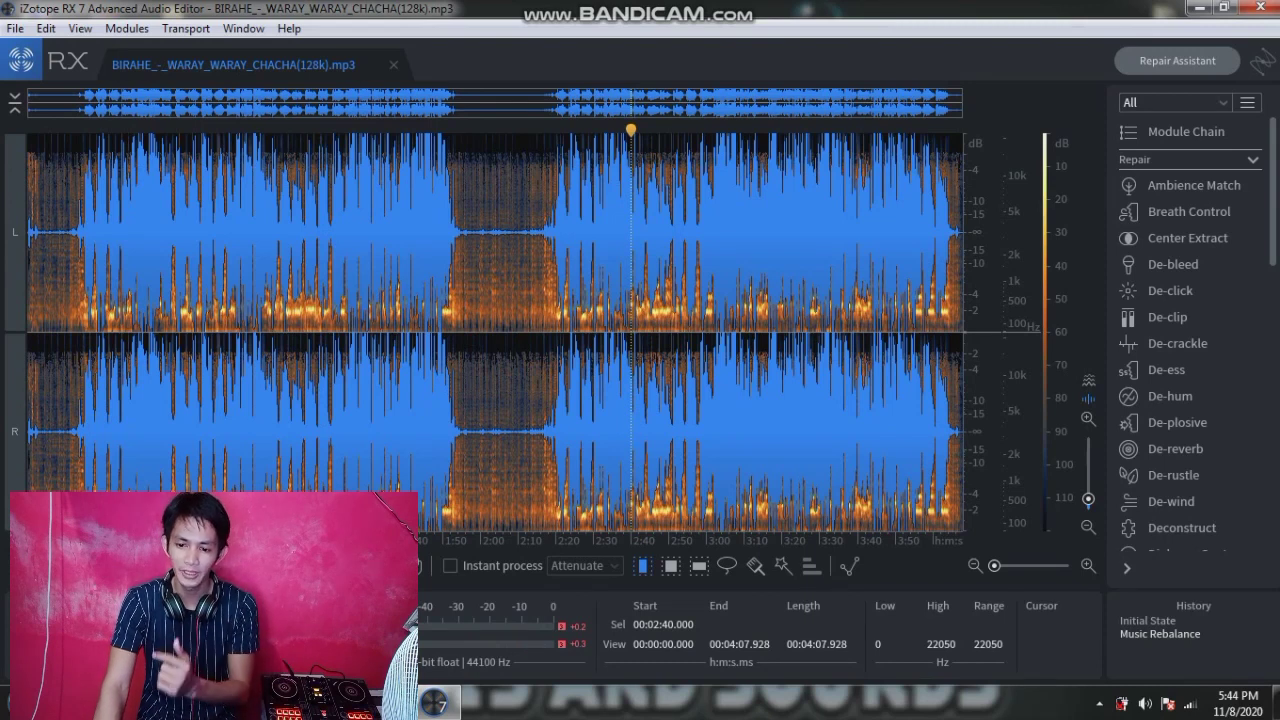
pyautogui.scroll(-5, 1190, 340)
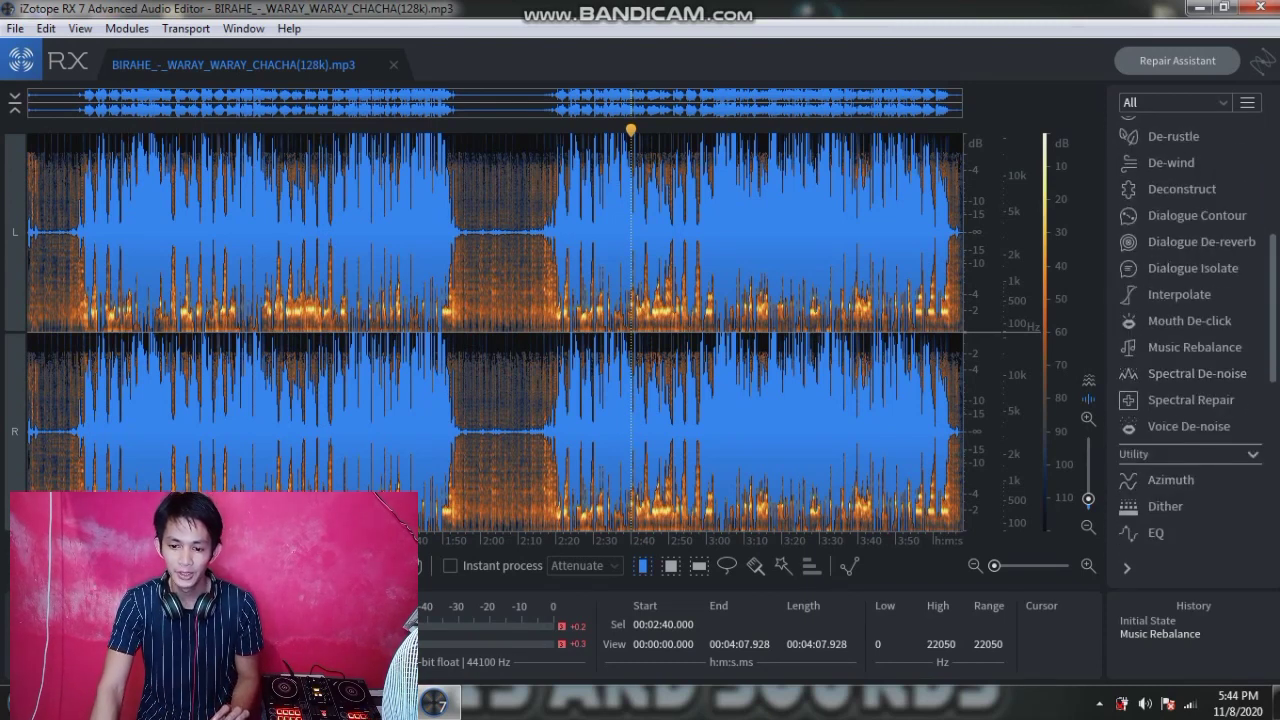
pyautogui.scroll(-3, 1190, 340)
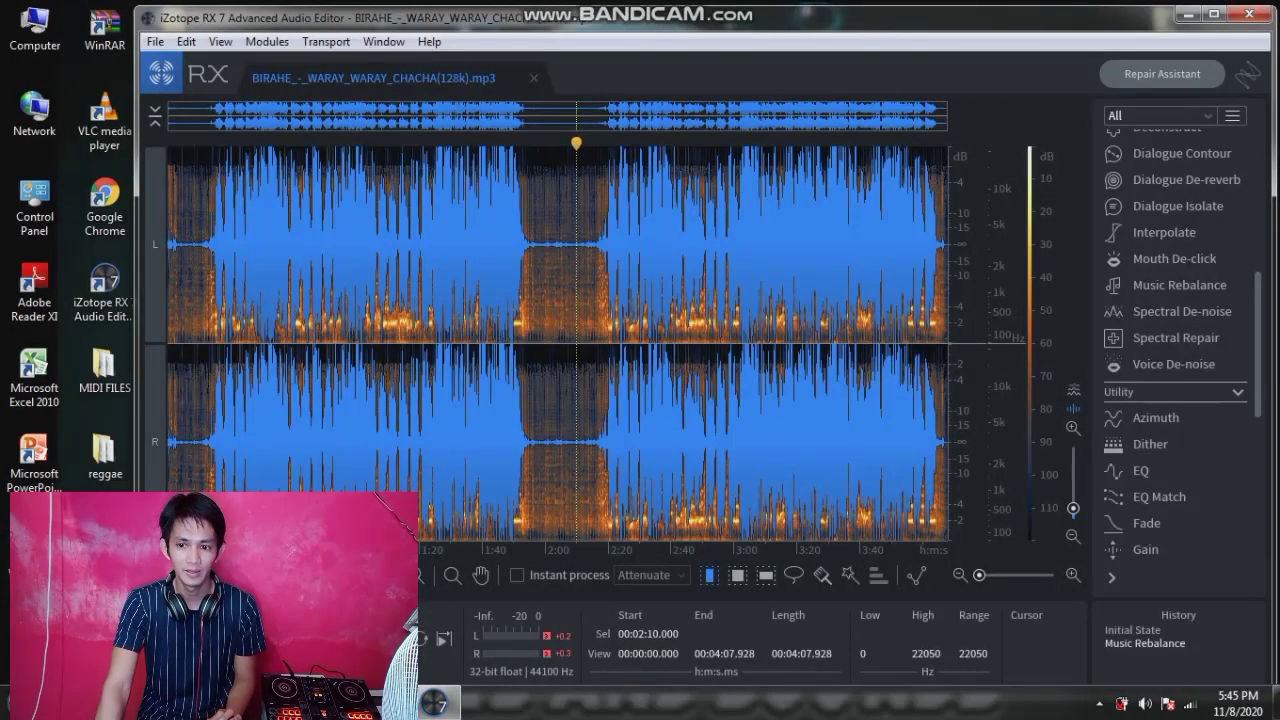
# Save the rendered track as a 320 constant-bit-rate MP3, overwriting BIRAHE_-_WARAY_WARAY_CHACHA(128k) in the Desktop's accapella folder.
pyautogui.click(1213, 14)
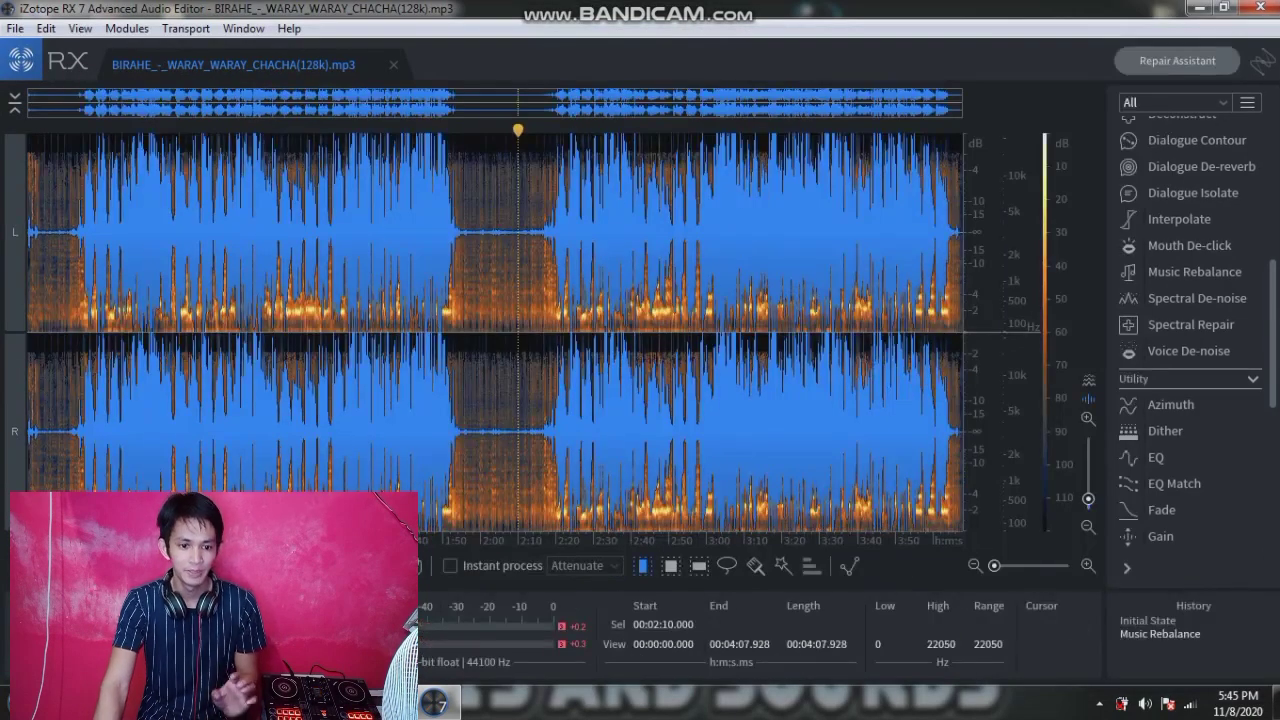
pyautogui.click(15, 28)
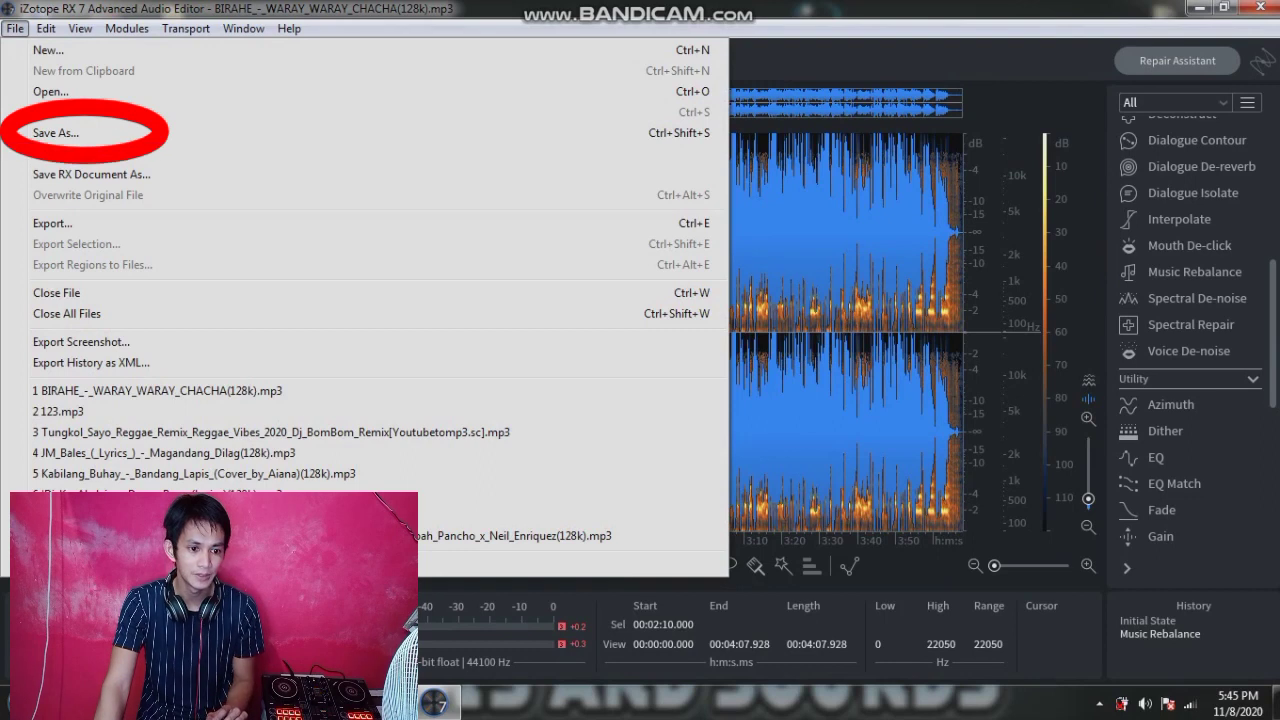
pyautogui.click(55, 133)
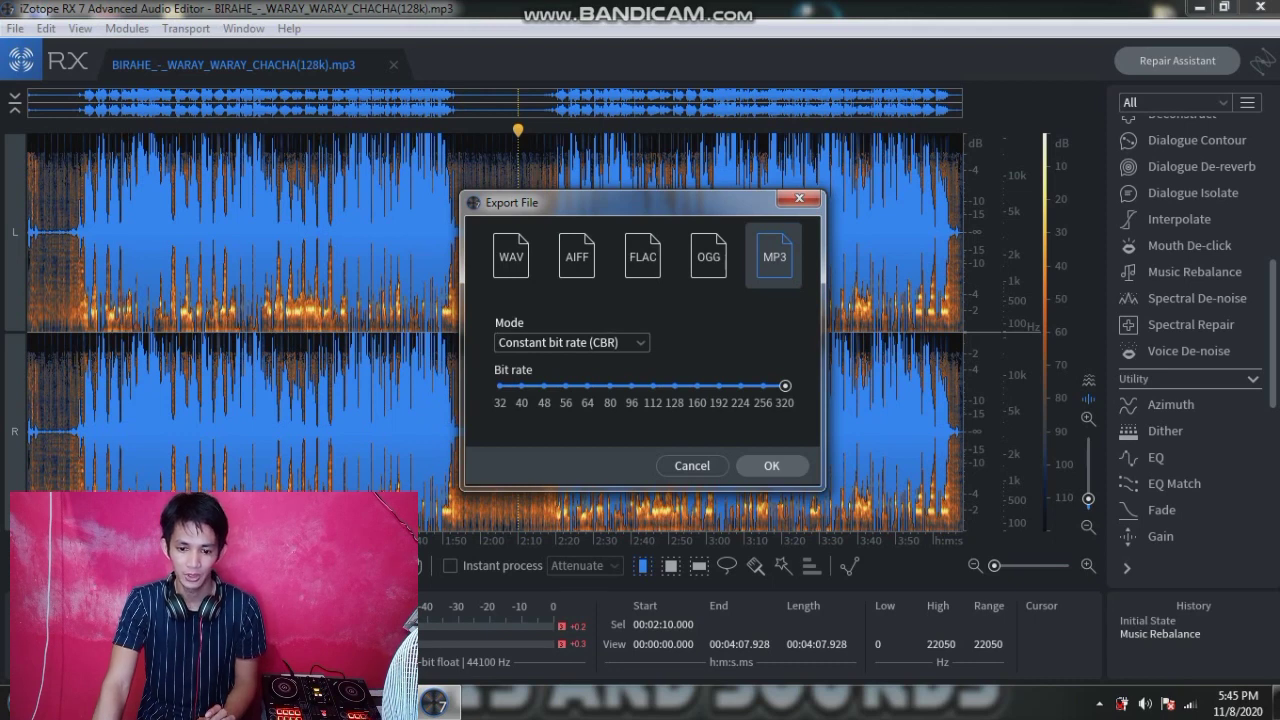
pyautogui.click(771, 465)
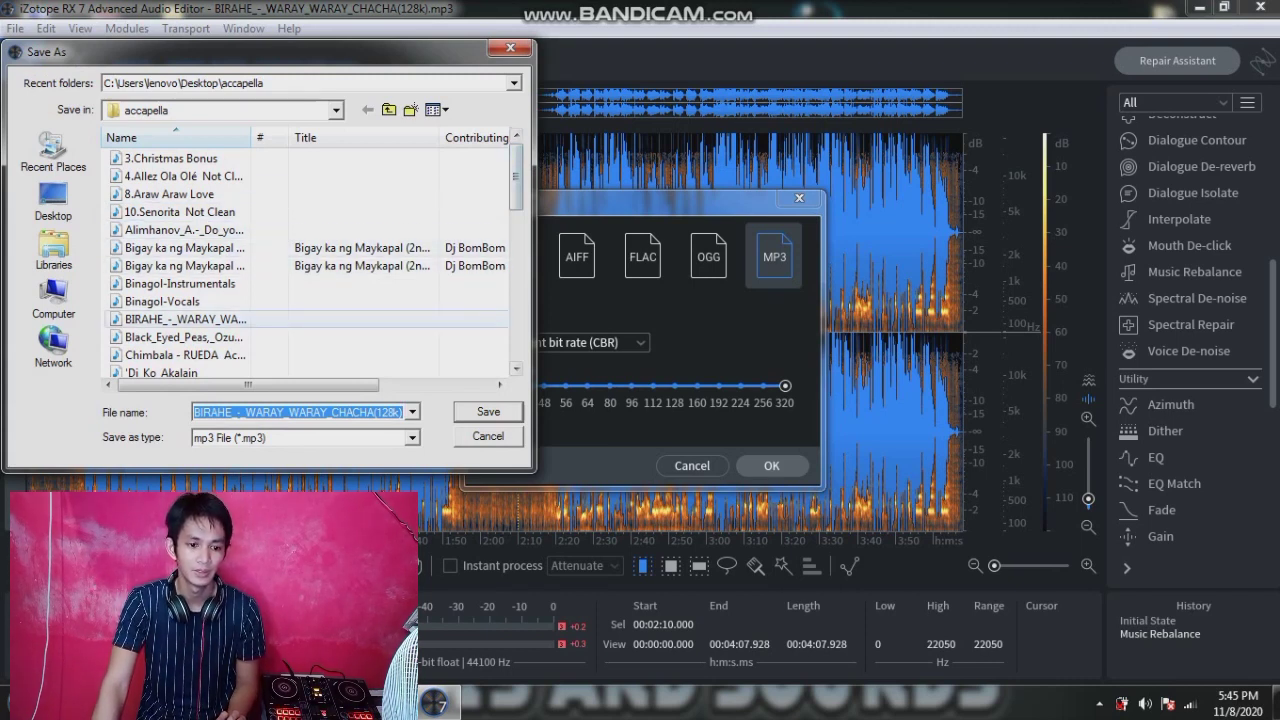
pyautogui.click(186, 319)
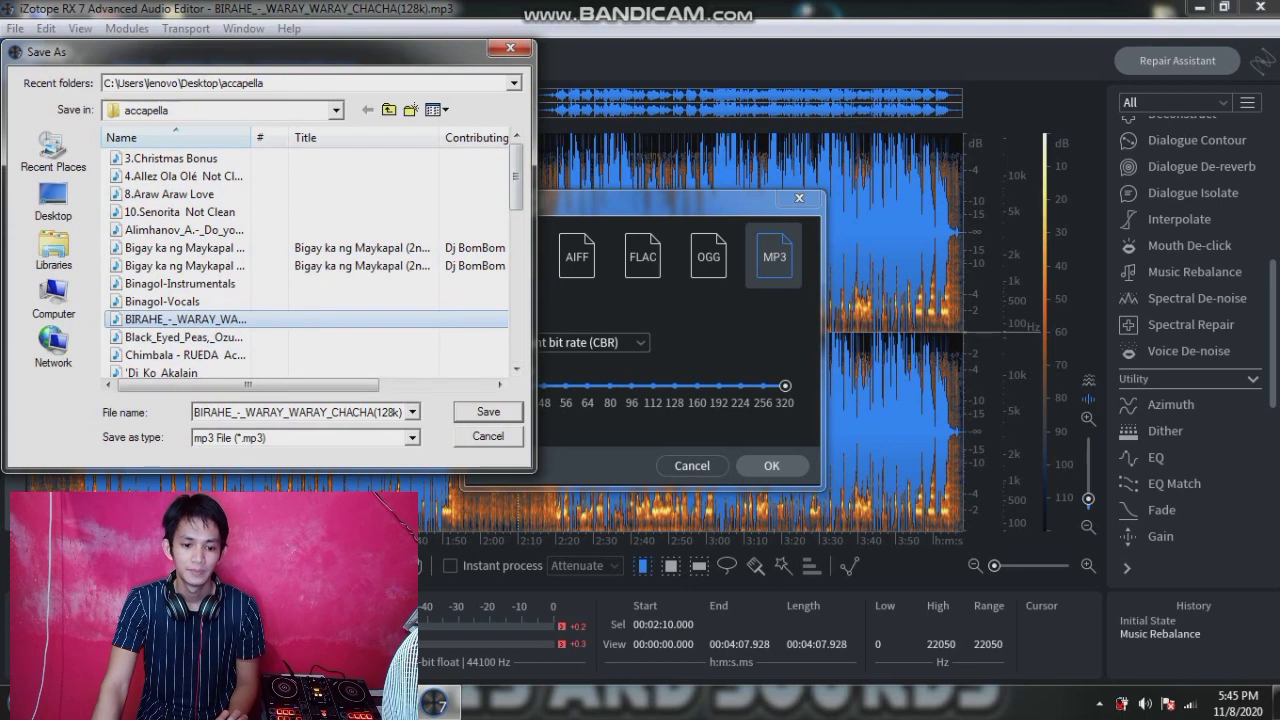
pyautogui.click(488, 411)
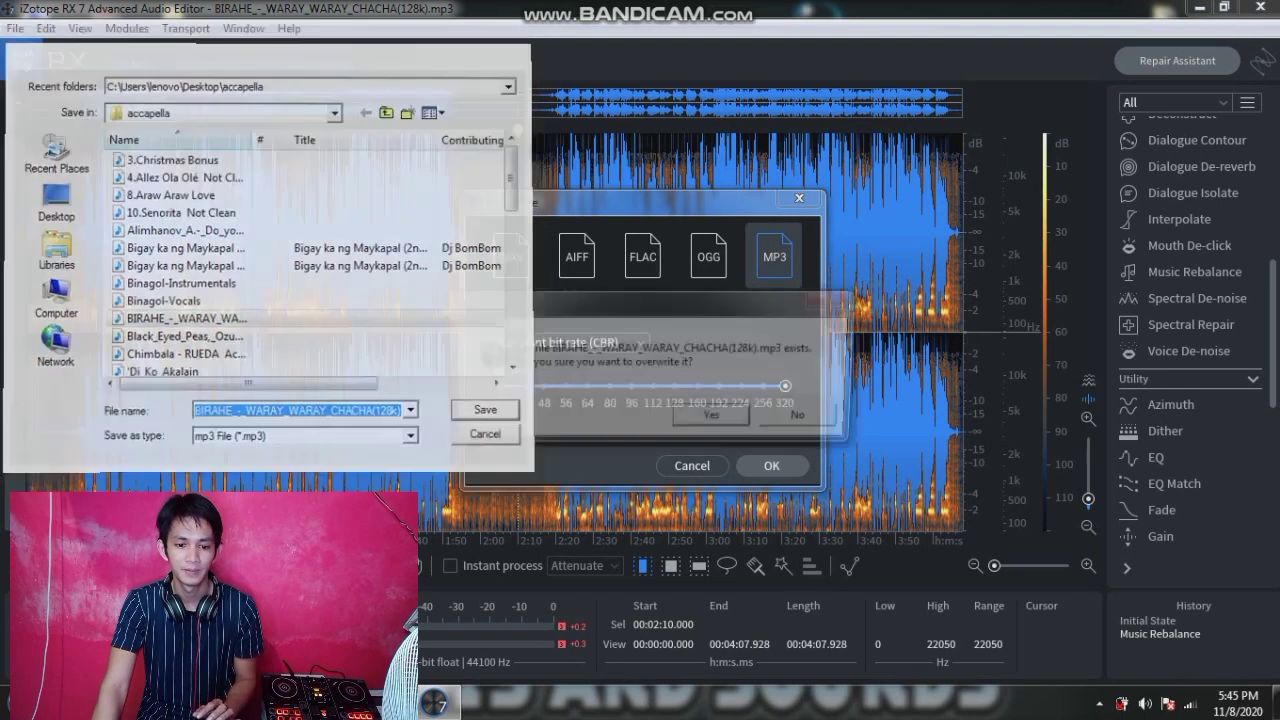
pyautogui.click(711, 417)
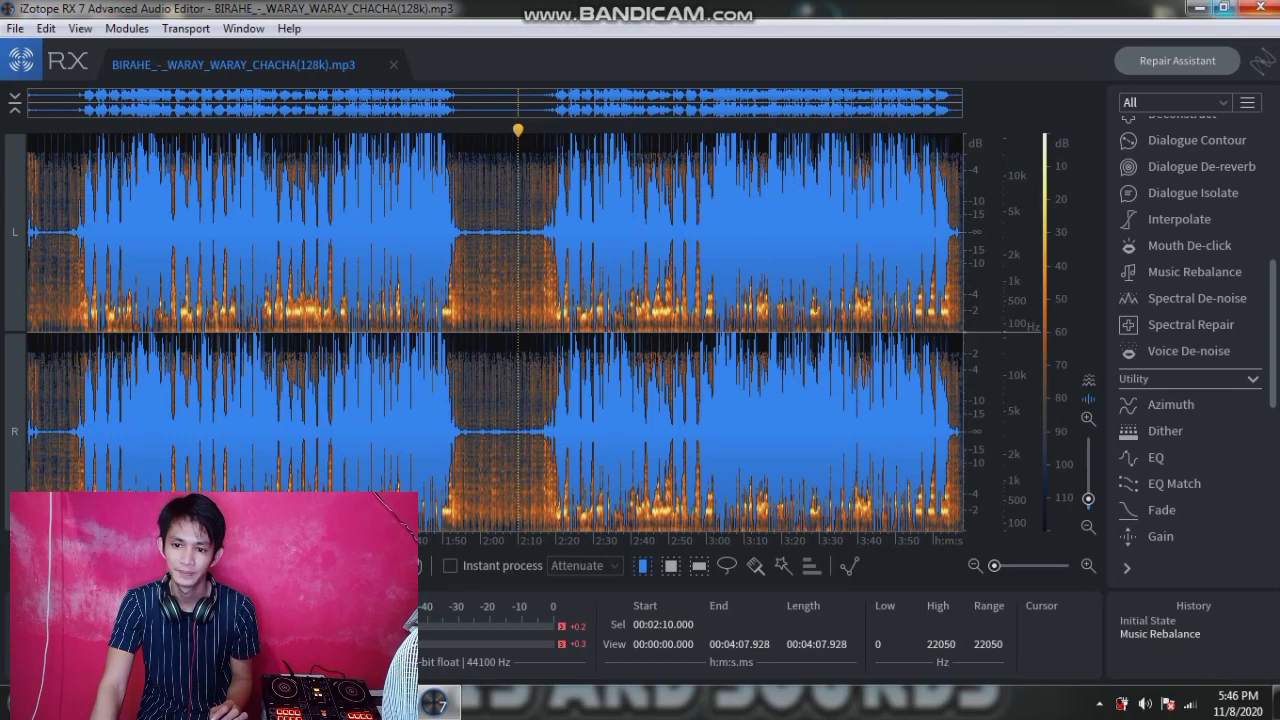
# Close the audio editor and listen to the saved BIRAHE_-_WARAY_WARAY_CHACHA(128k) file from the desktop's accapella folder.
pyautogui.click(1259, 7)
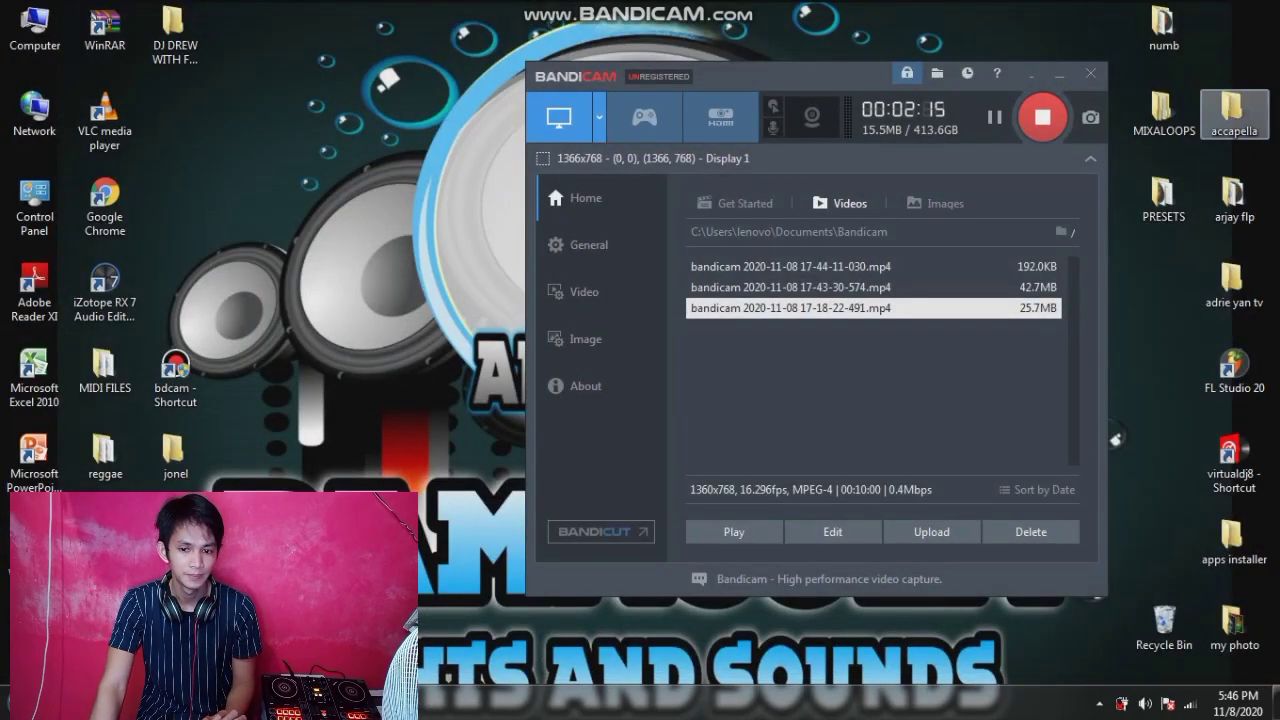
pyautogui.doubleClick(1234, 110)
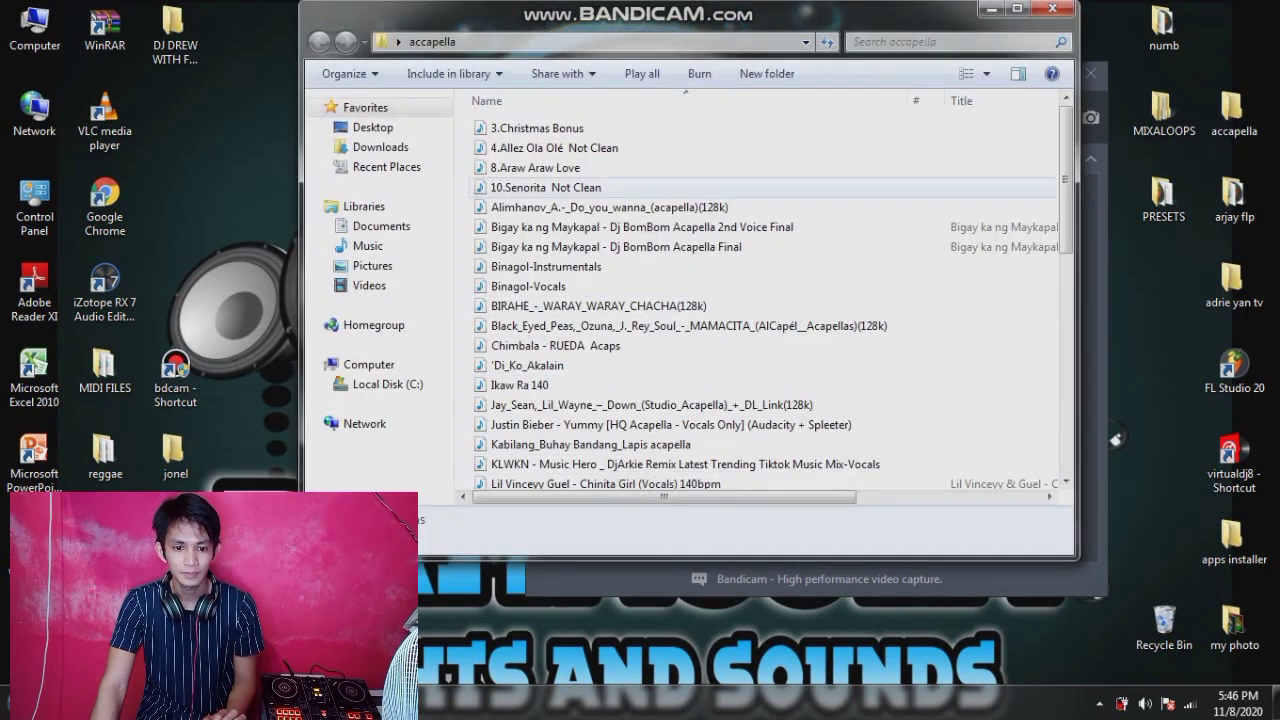
pyautogui.doubleClick(598, 306)
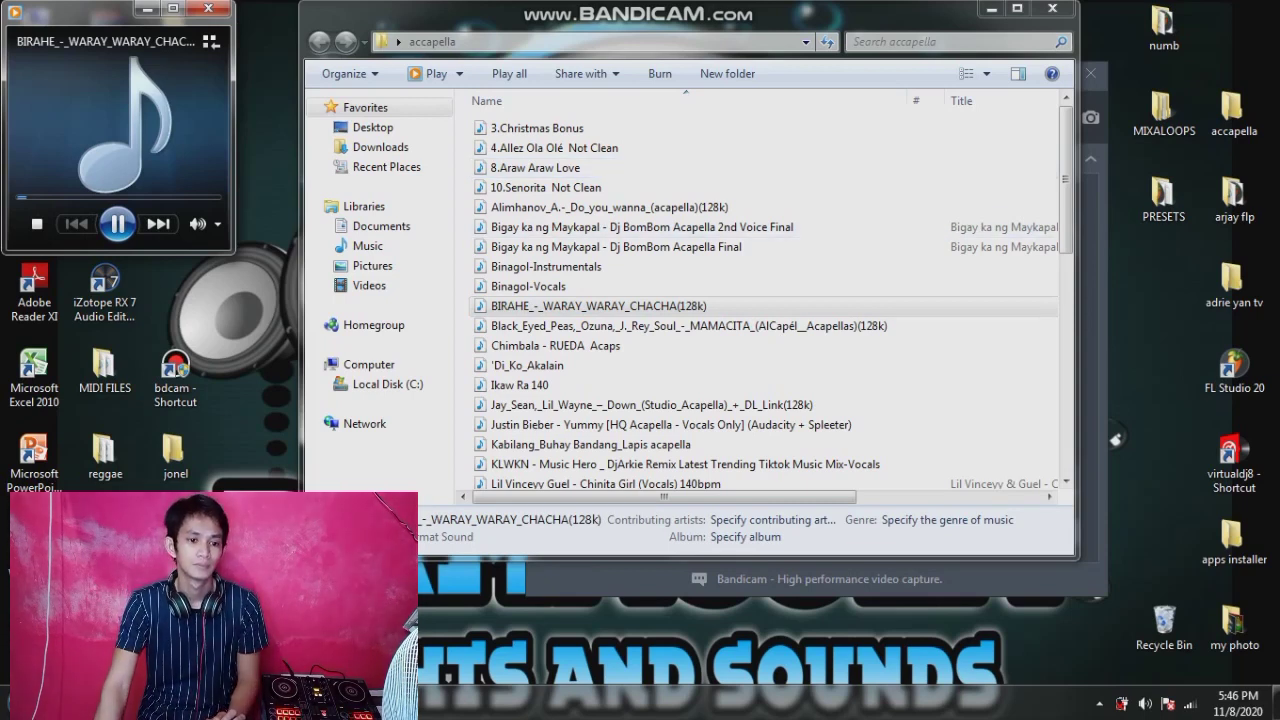
pyautogui.click(173, 8)
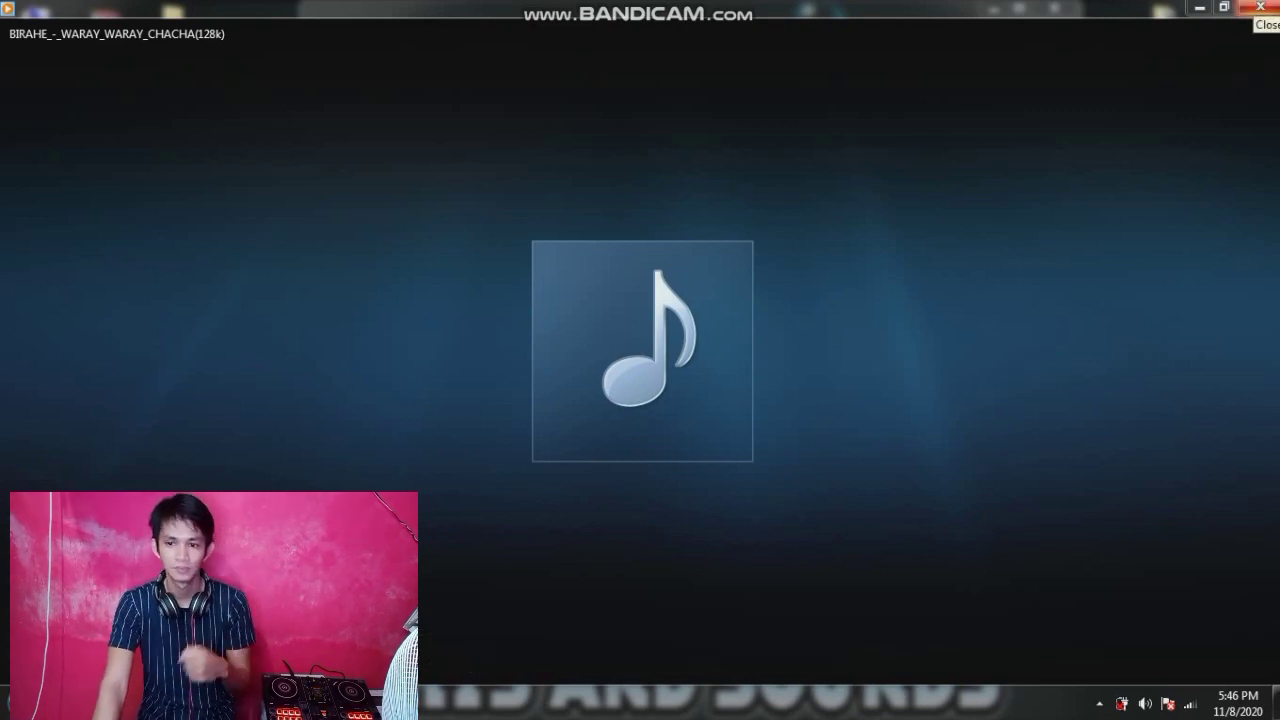
pyautogui.click(1262, 8)
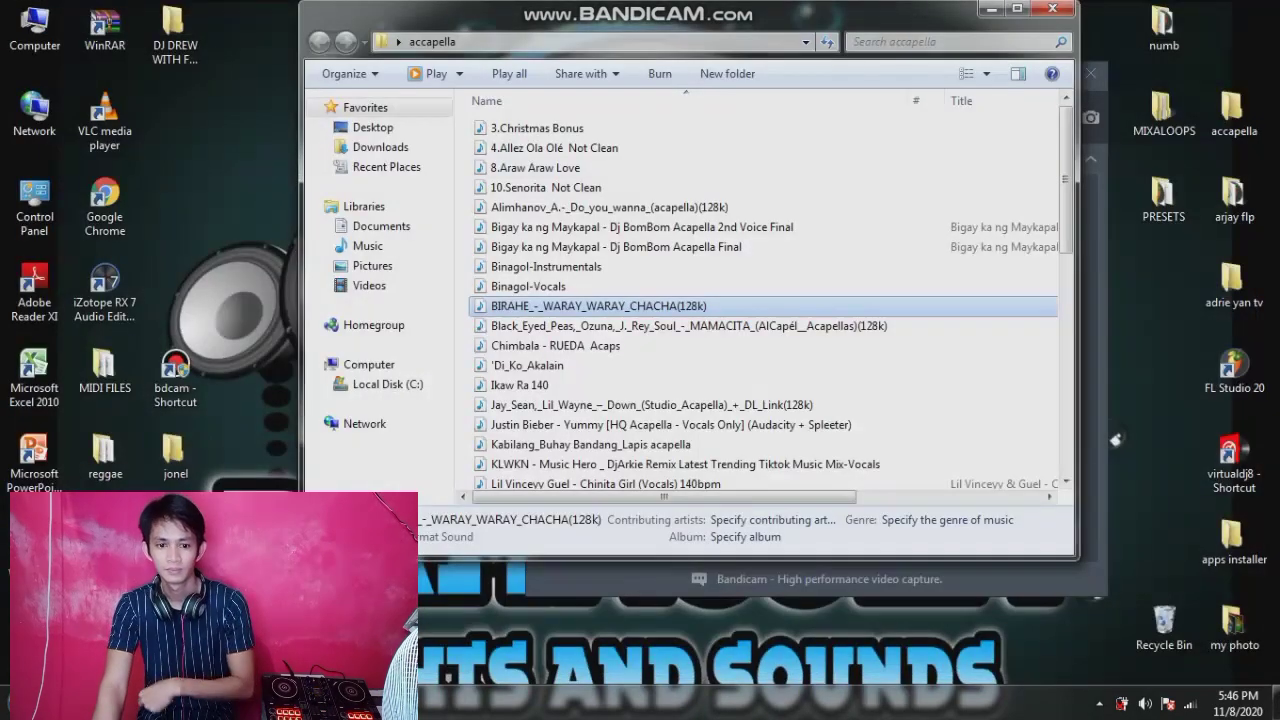
pyautogui.click(991, 9)
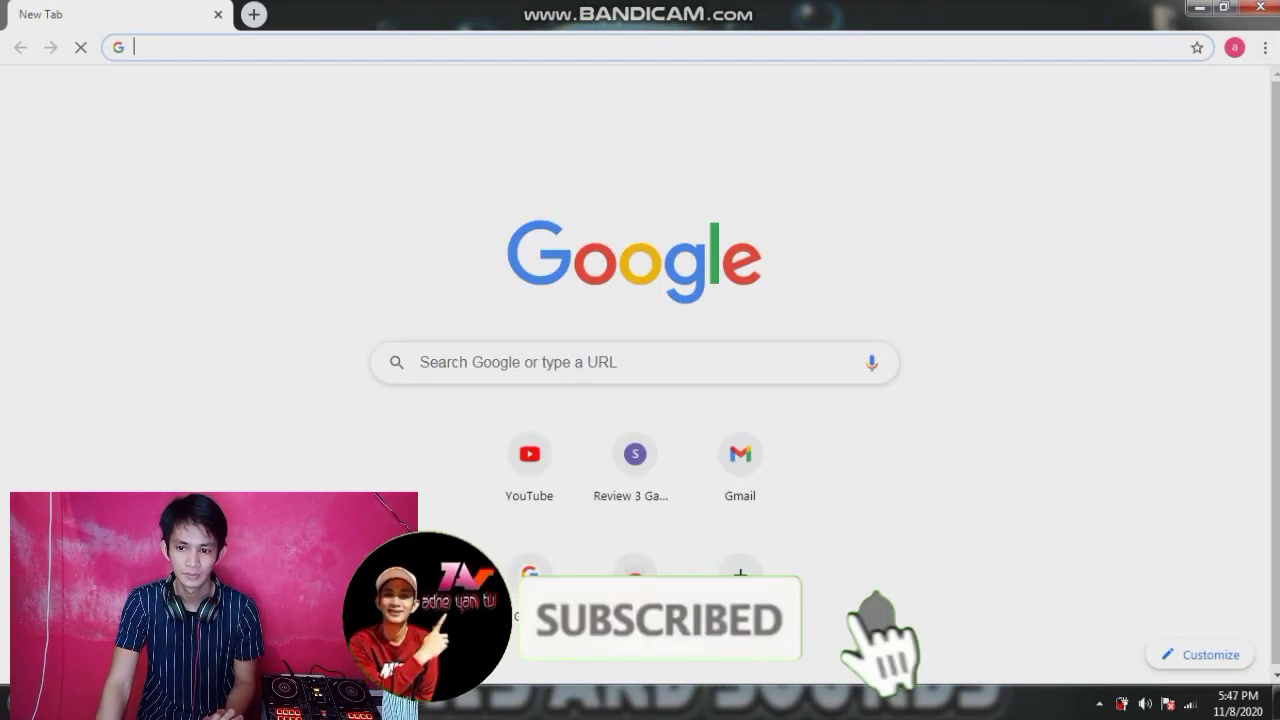
# In Chrome, restore the two recently closed tabs and open the file chooser on vocalremover.org for a song to separate.
pyautogui.click(640, 47)
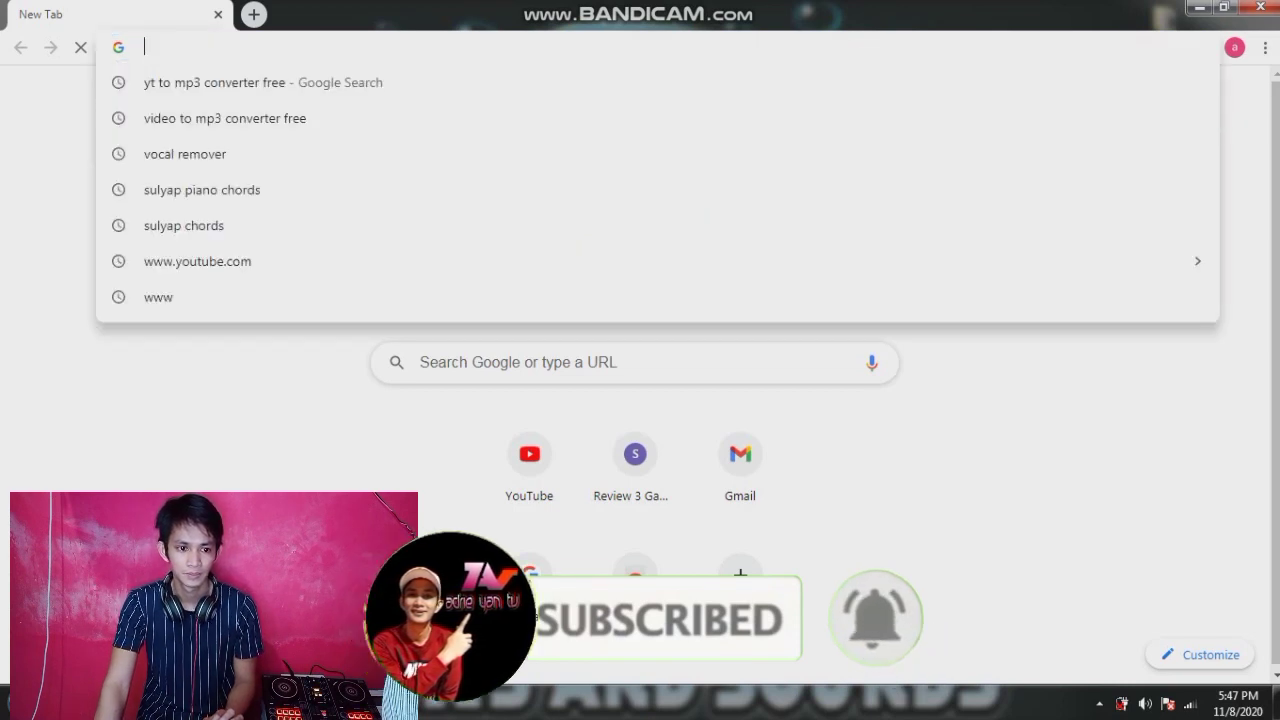
pyautogui.press('Escape')
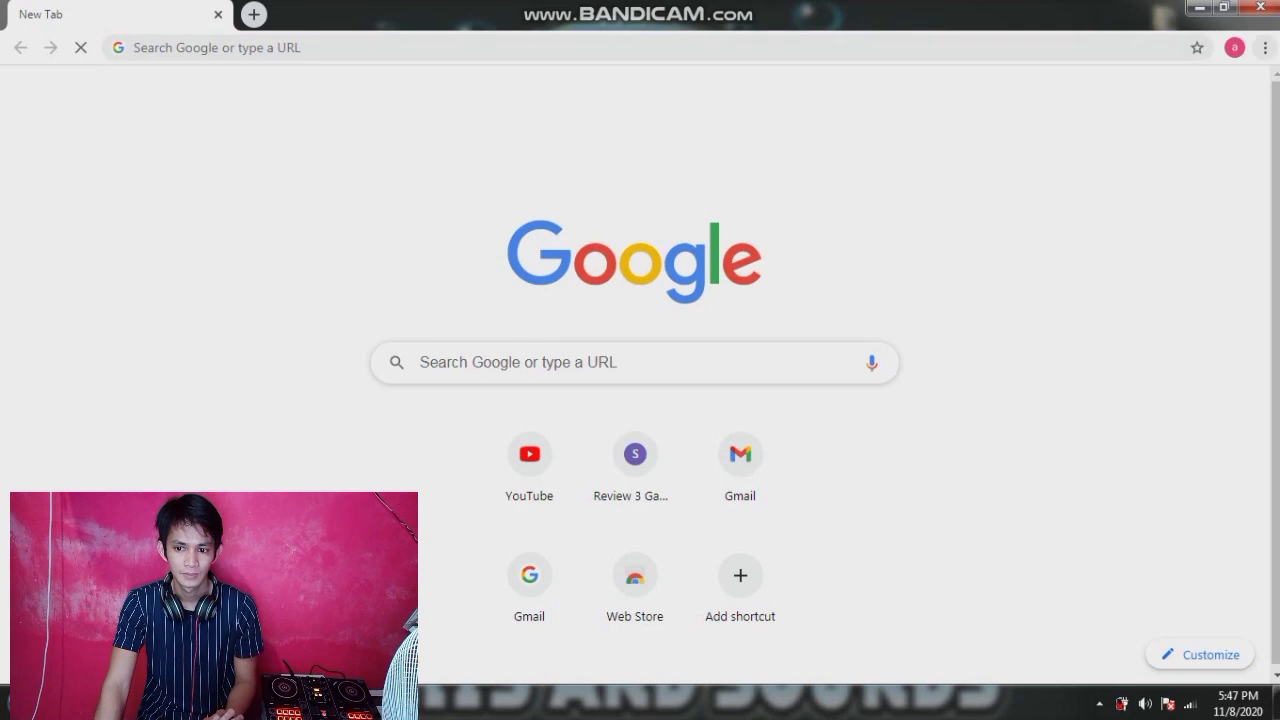
pyautogui.click(1265, 47)
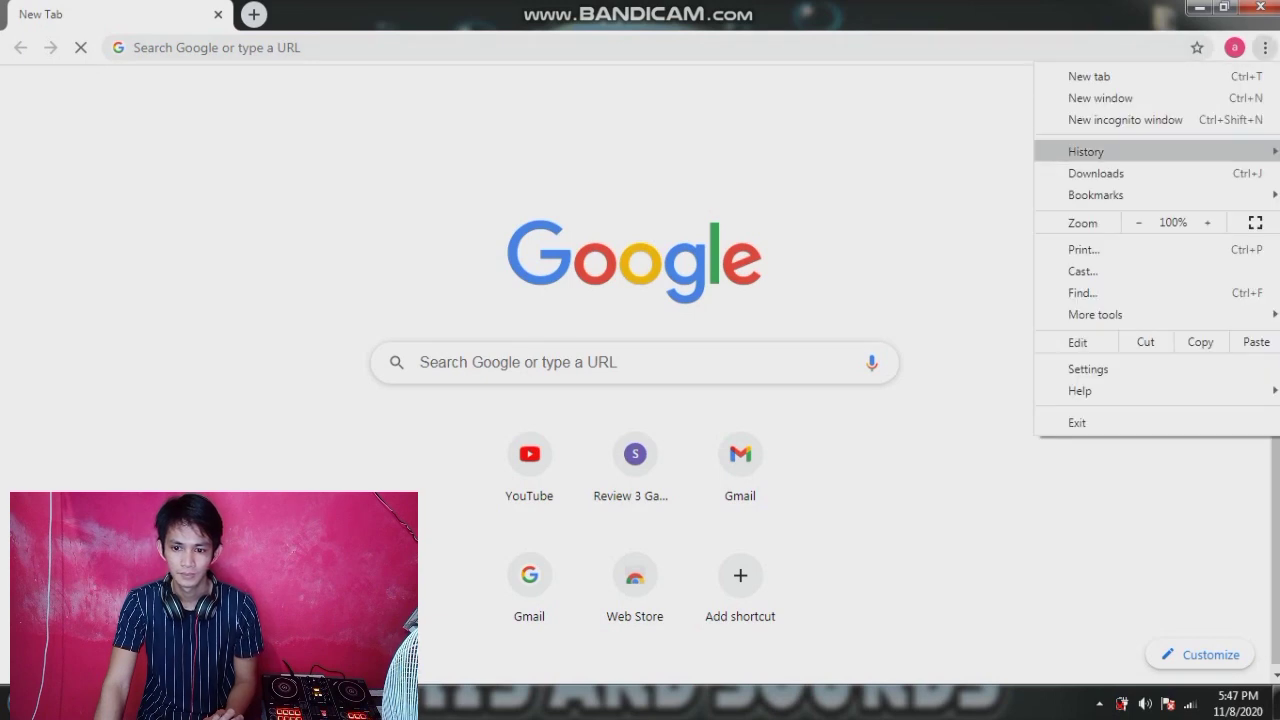
pyautogui.moveTo(1090, 151)
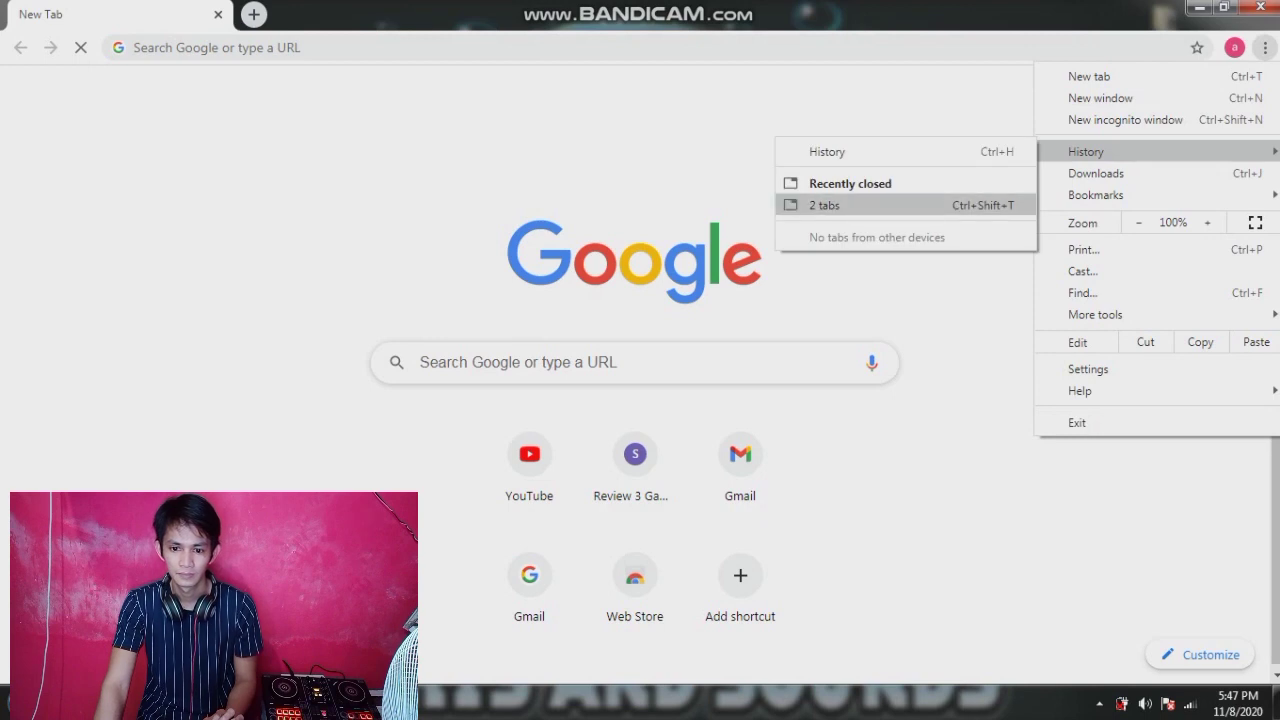
pyautogui.click(824, 205)
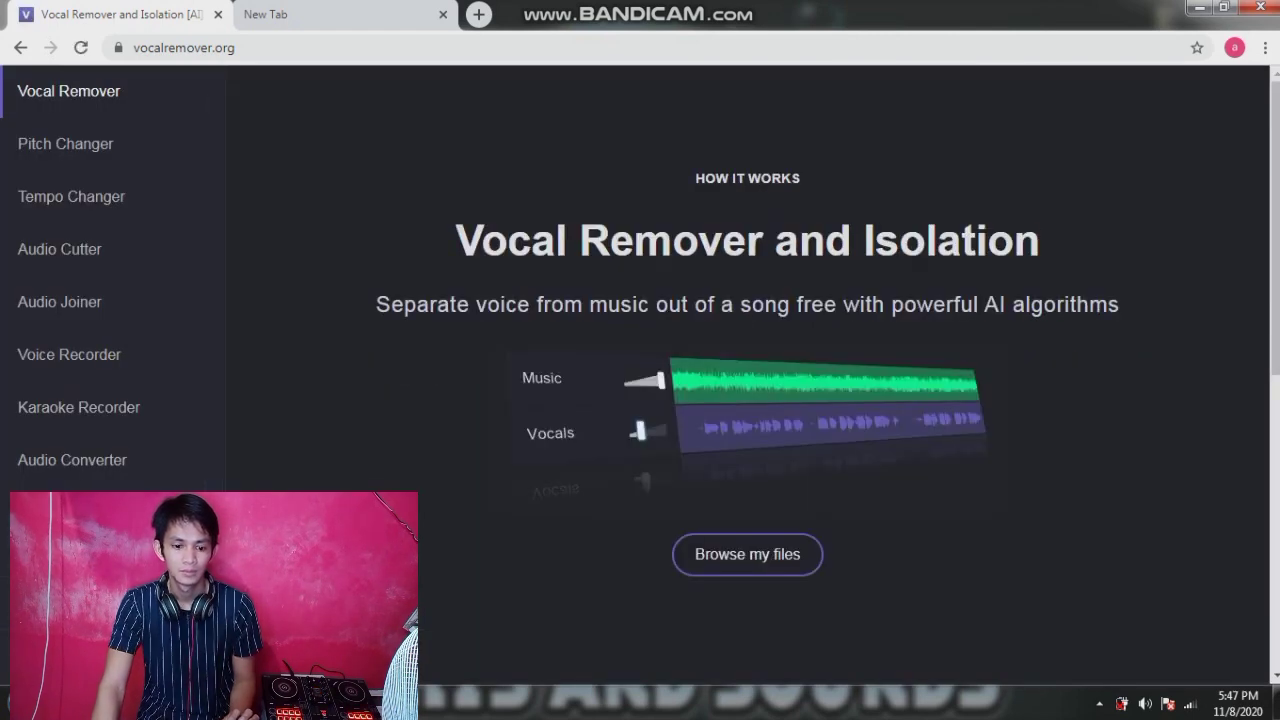
pyautogui.click(686, 555)
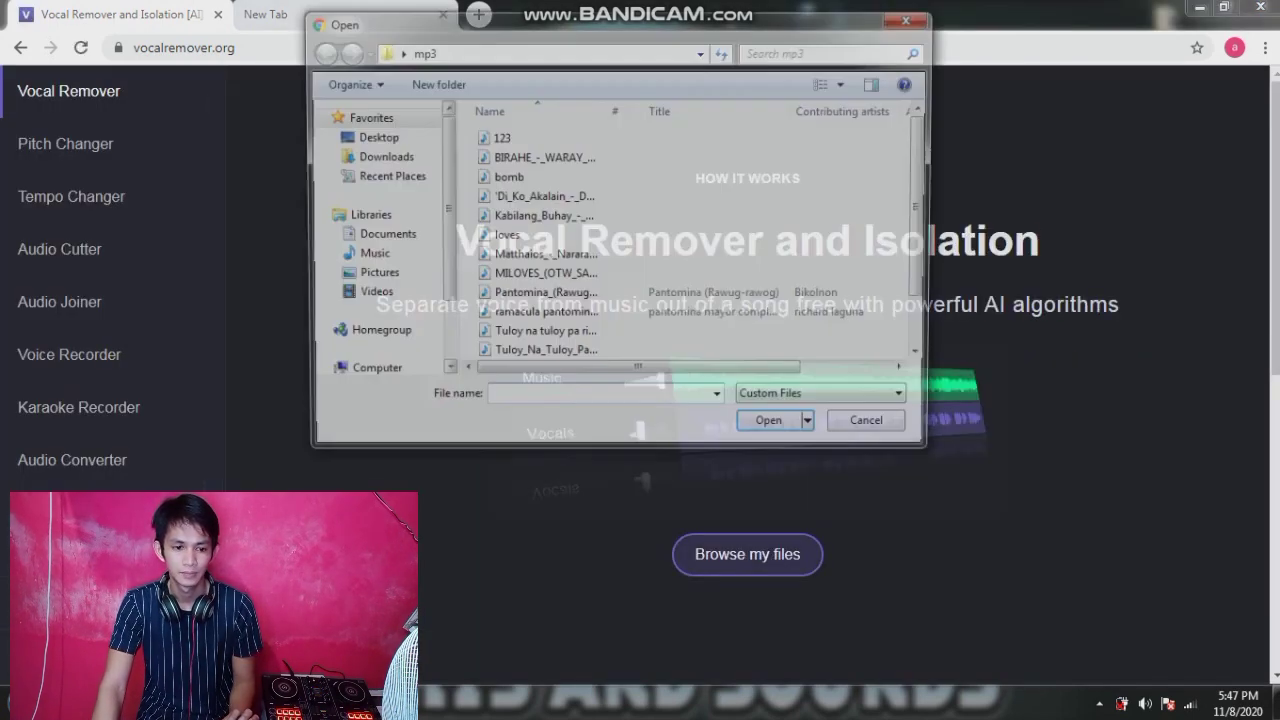